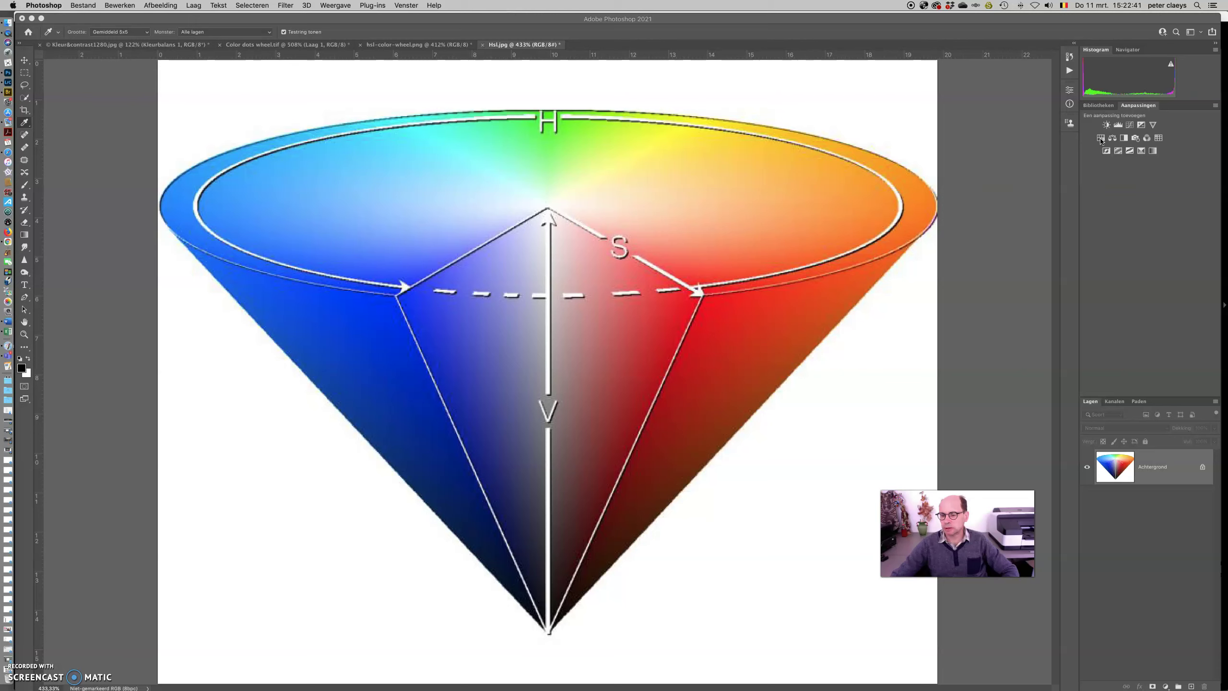
Add a Hue/Saturation adjustment layer over the HSV cone, leaving all values at 0
{"action": "left_click", "coordinate": [1101, 139]}
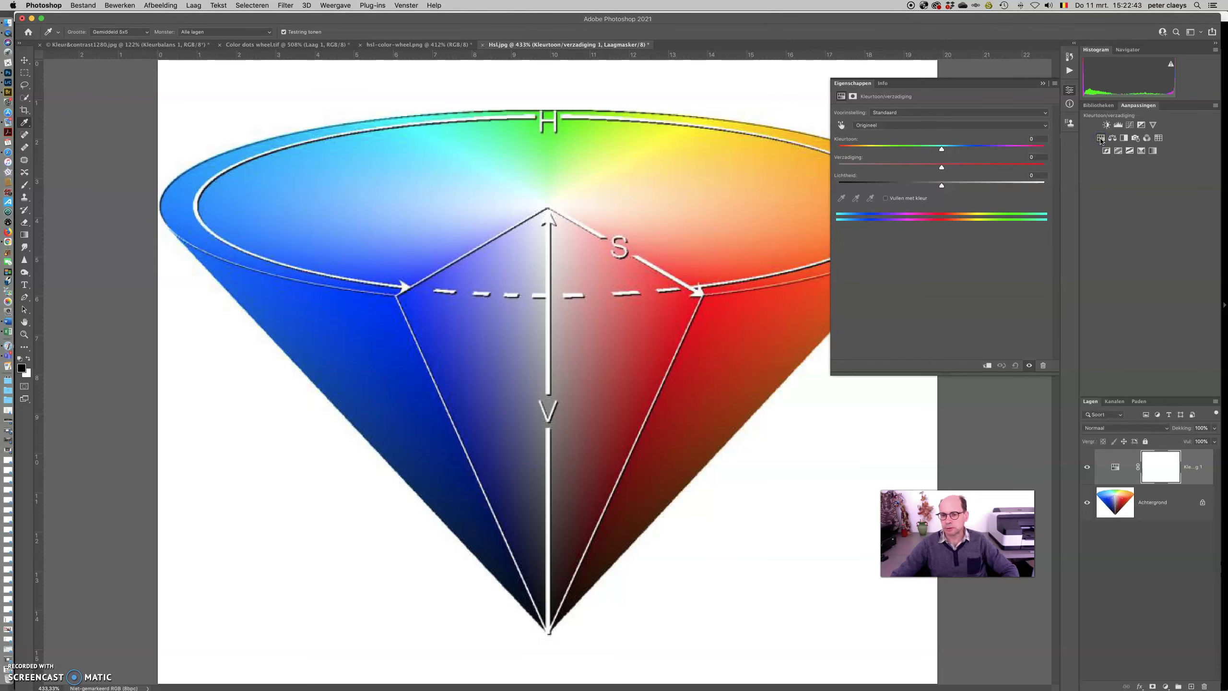
{"action": "left_click_drag", "start_coordinate": [950, 152], "coordinate": [950, 197]}
{"action": "left_click", "coordinate": [947, 195]}
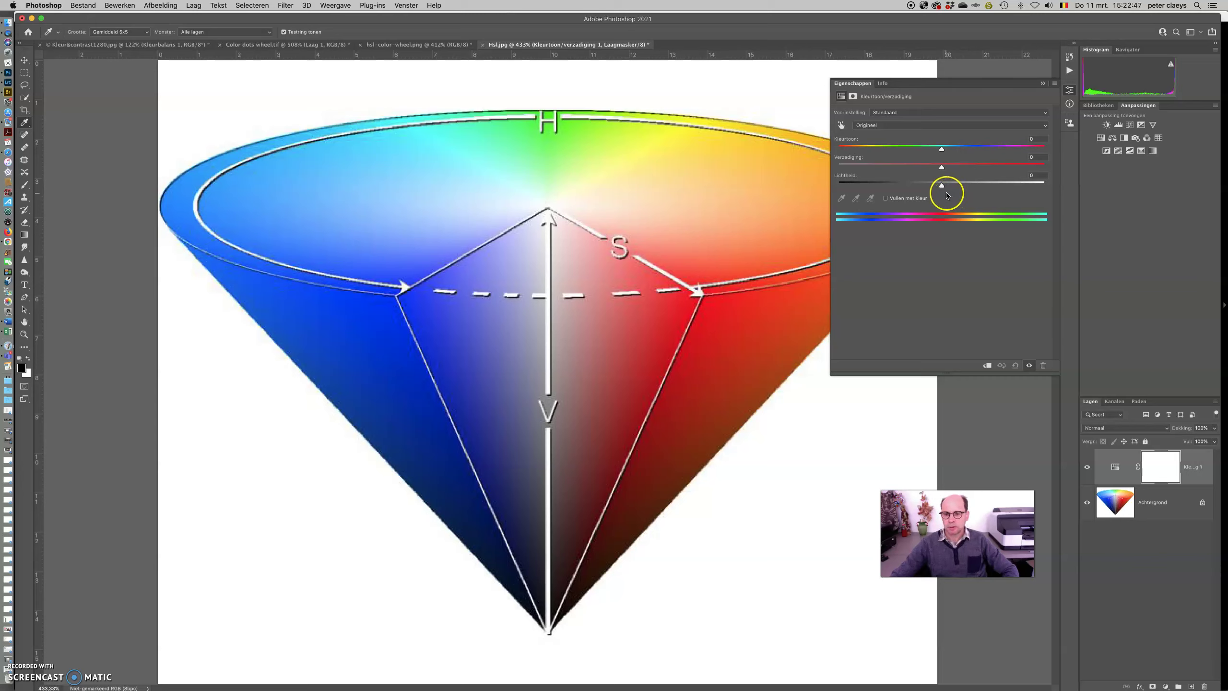
{"action": "left_click_drag", "start_coordinate": [947, 195], "coordinate": [937, 259]}
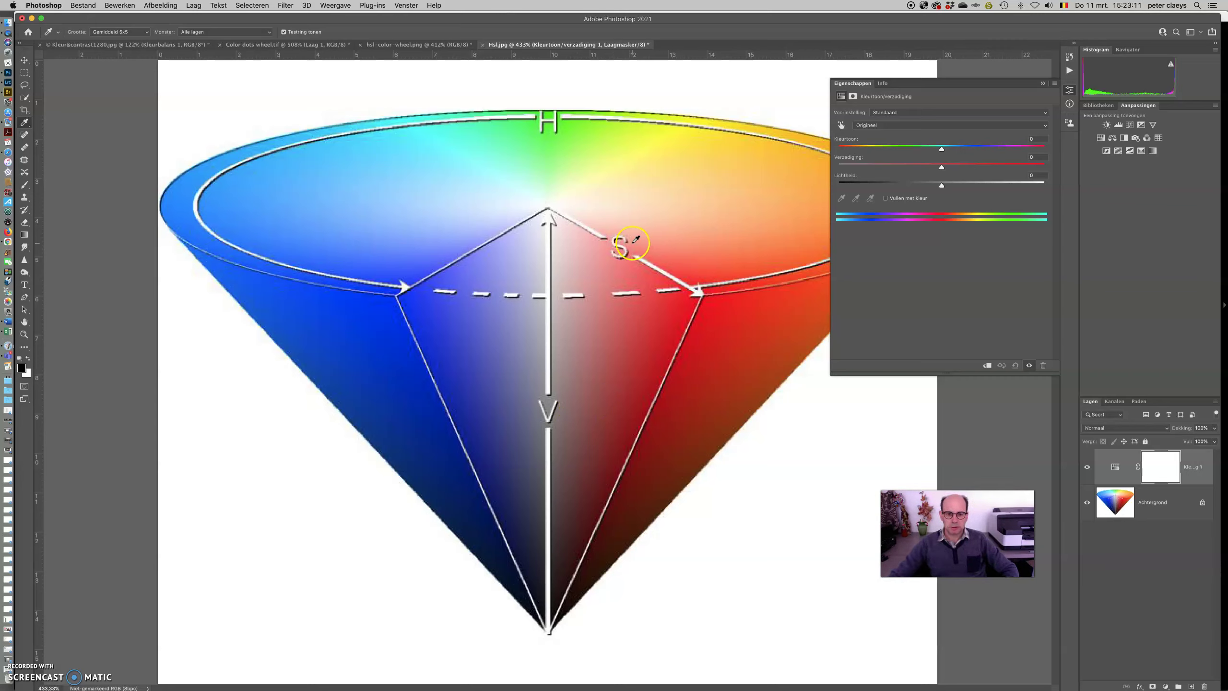
{"action": "left_click", "coordinate": [474, 112]}
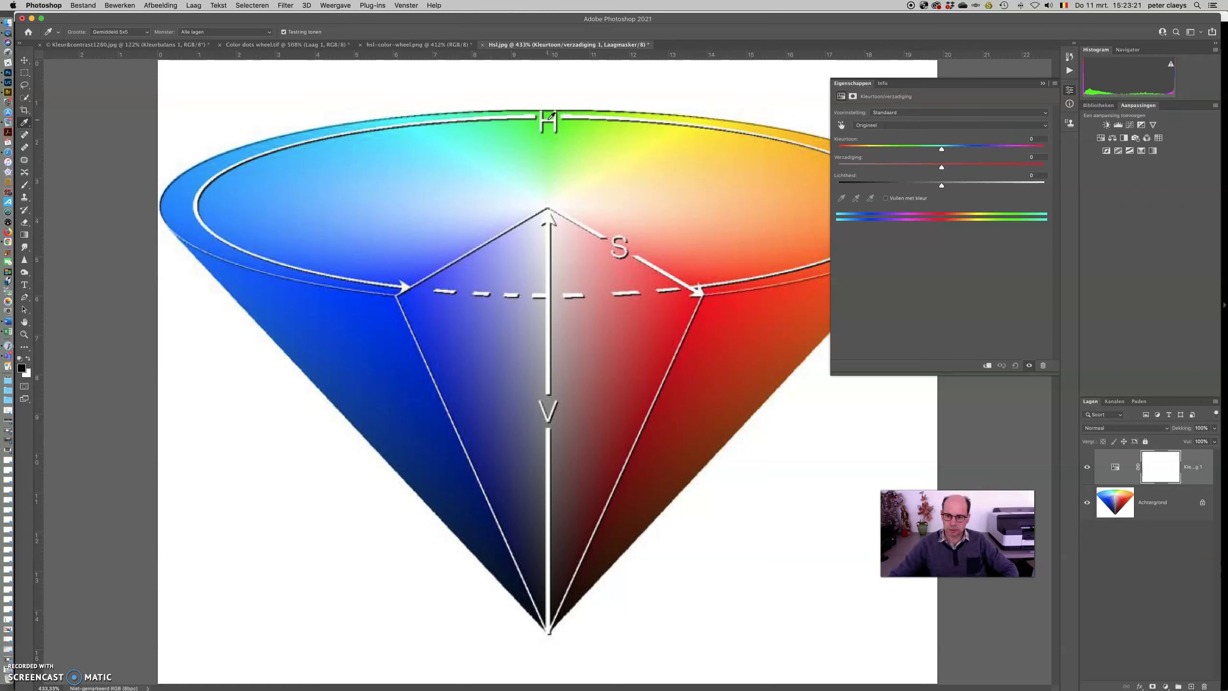
Swing the cone's Hue between -180 and +180, then settle it at about +1
{"action": "mouse_move", "coordinate": [941, 150]}
{"action": "left_mouse_down"}
{"action": "mouse_move", "coordinate": [838, 149]}
{"action": "mouse_move", "coordinate": [1057, 154]}
{"action": "left_mouse_up"}
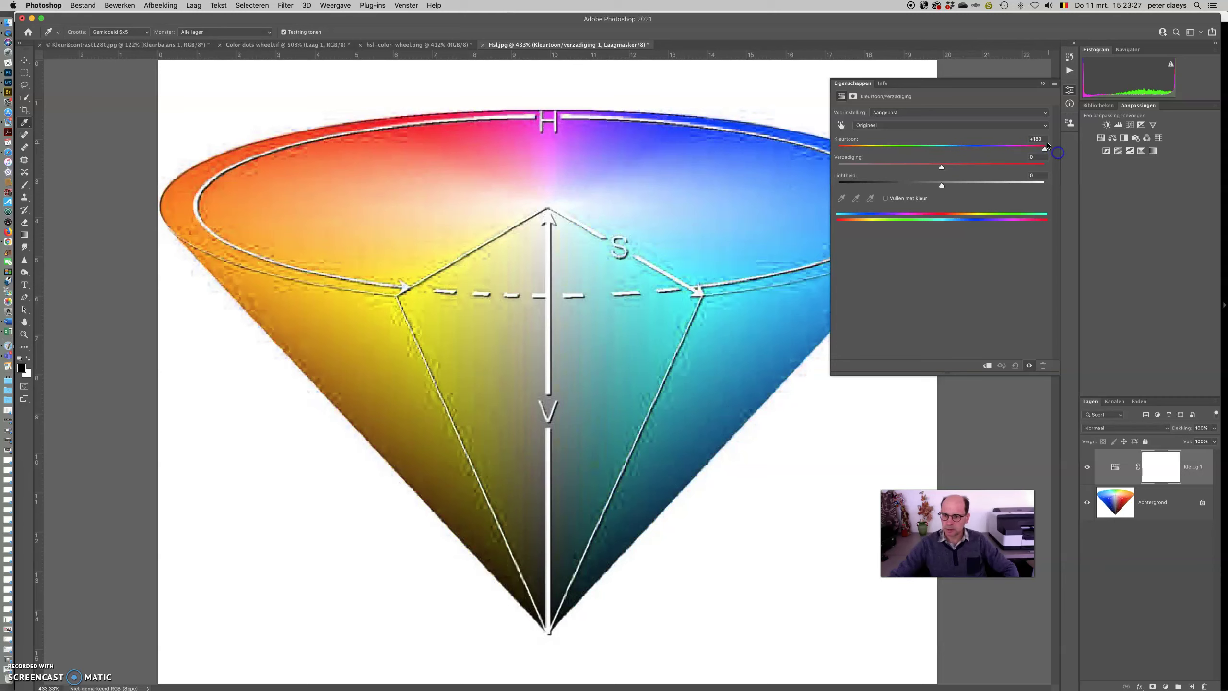
{"action": "mouse_move", "coordinate": [1044, 148]}
{"action": "left_mouse_down"}
{"action": "mouse_move", "coordinate": [837, 150]}
{"action": "mouse_move", "coordinate": [1055, 152]}
{"action": "mouse_move", "coordinate": [942, 152]}
{"action": "left_mouse_up"}
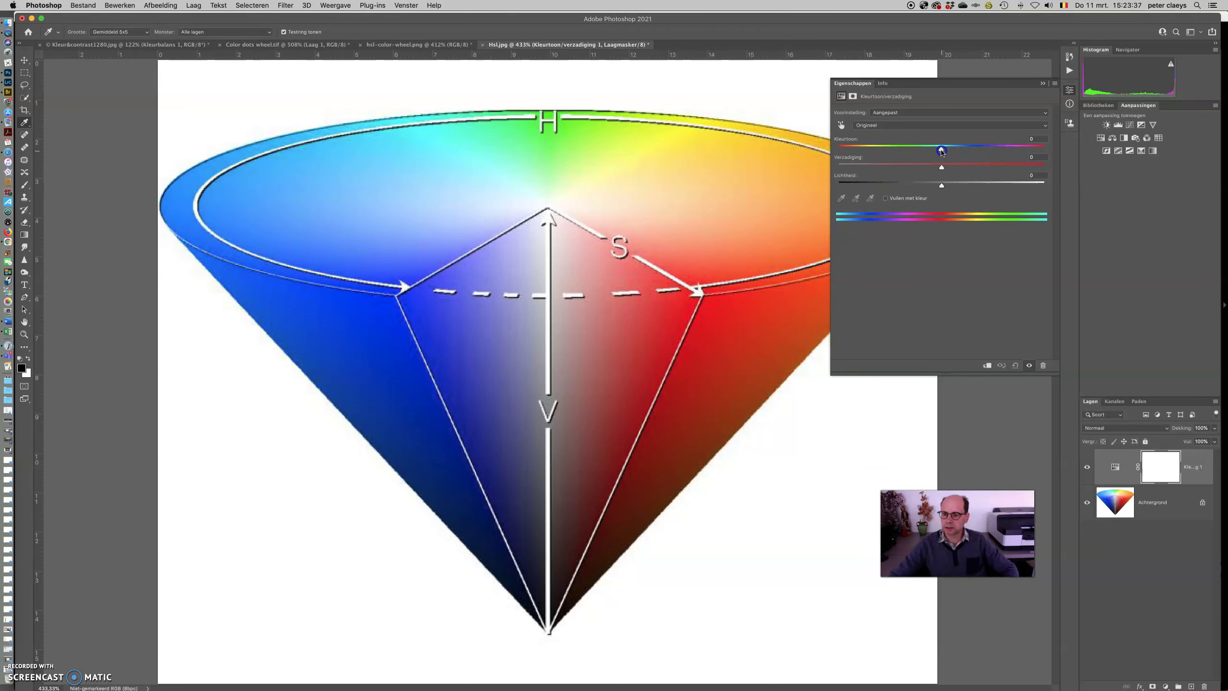
{"action": "left_click_drag", "start_coordinate": [863, 138], "coordinate": [846, 141]}
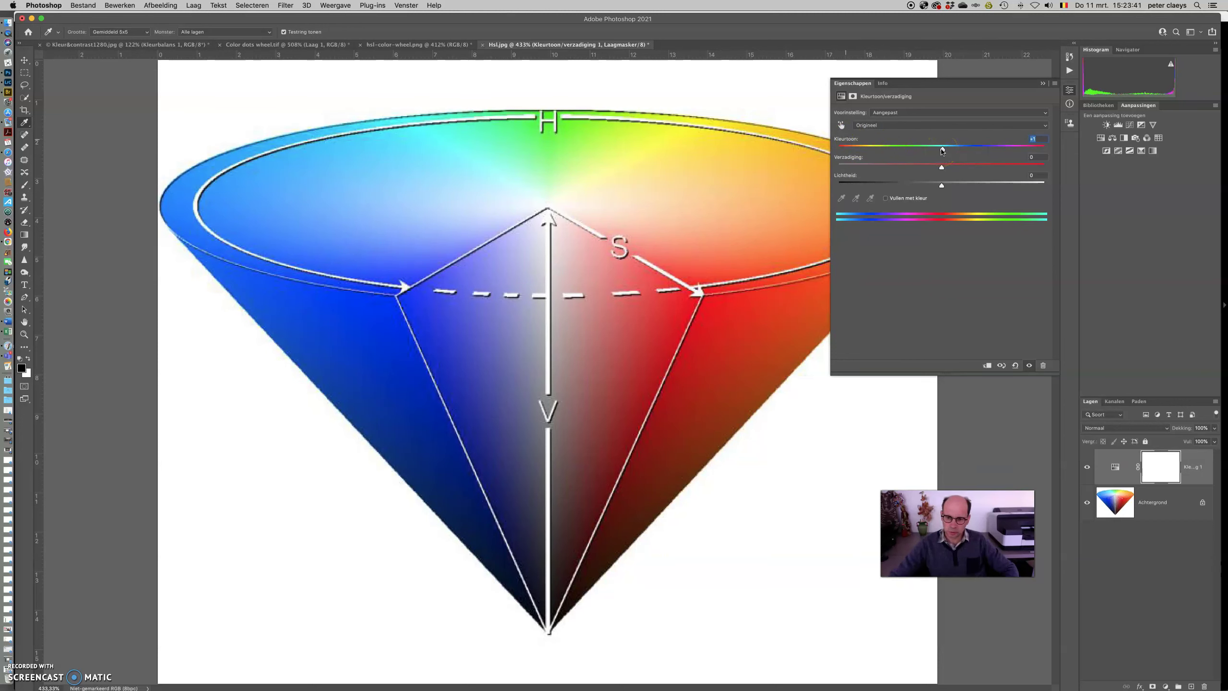
{"action": "left_click", "coordinate": [941, 151]}
{"action": "left_click", "coordinate": [696, 178]}
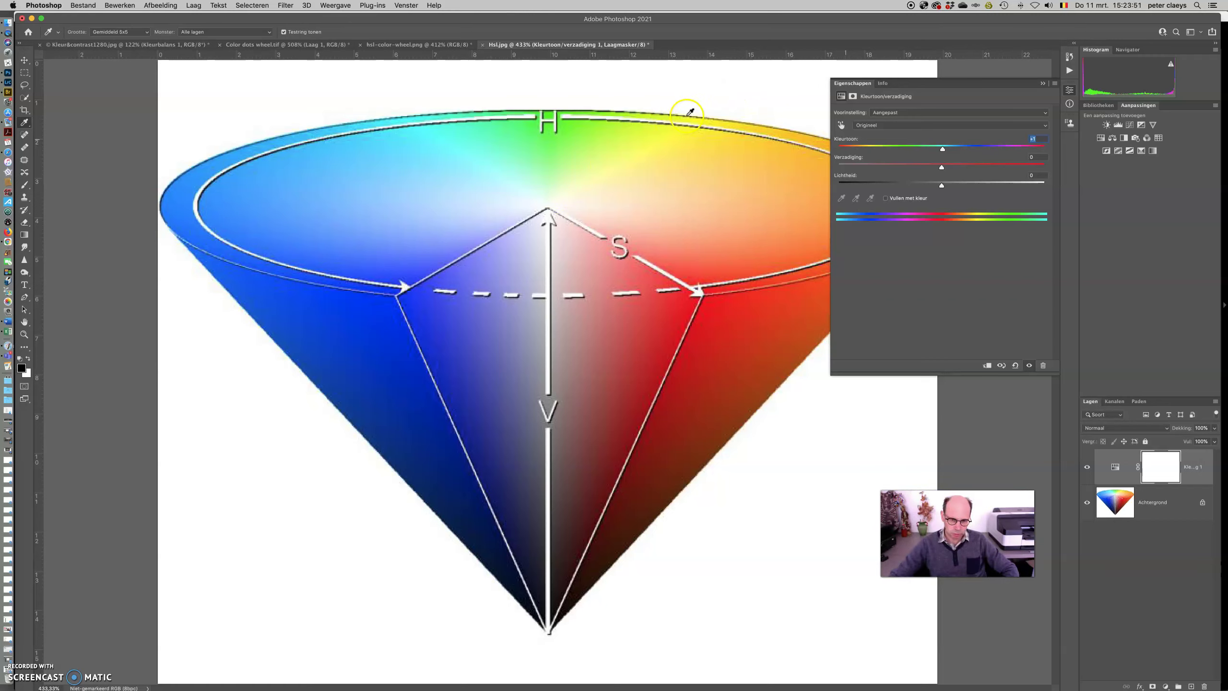
{"action": "left_click_drag", "start_coordinate": [942, 168], "coordinate": [1055, 170]}
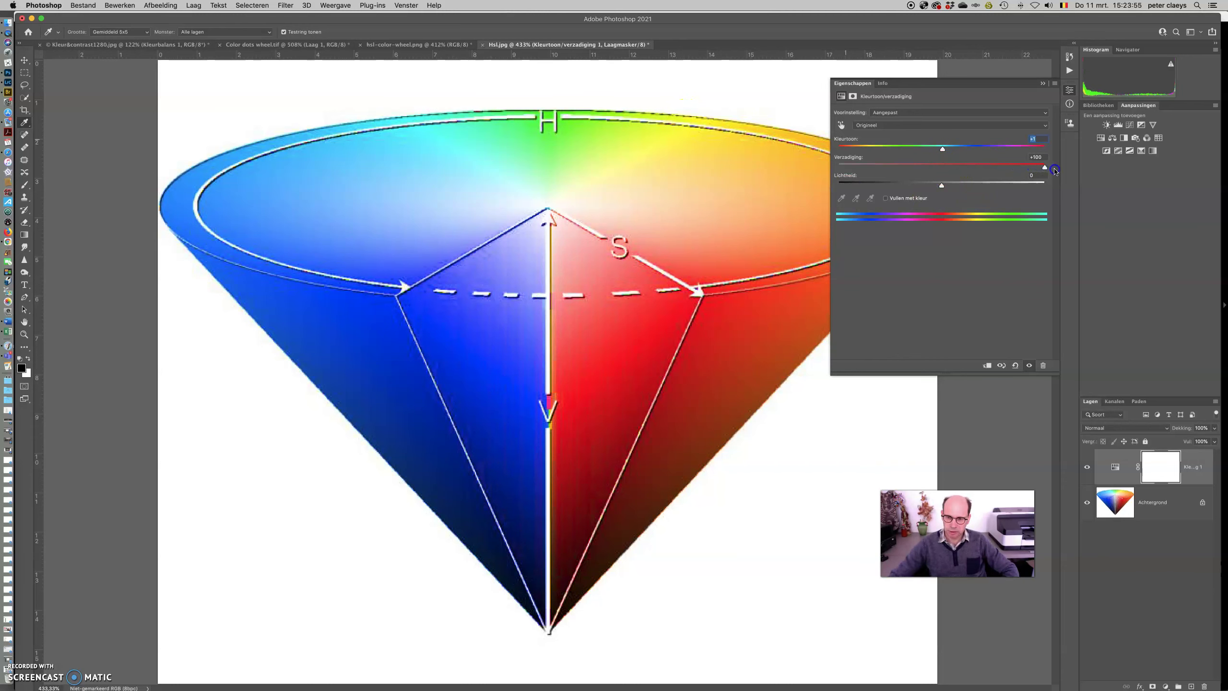
{"action": "left_click_drag", "start_coordinate": [1045, 170], "coordinate": [831, 166]}
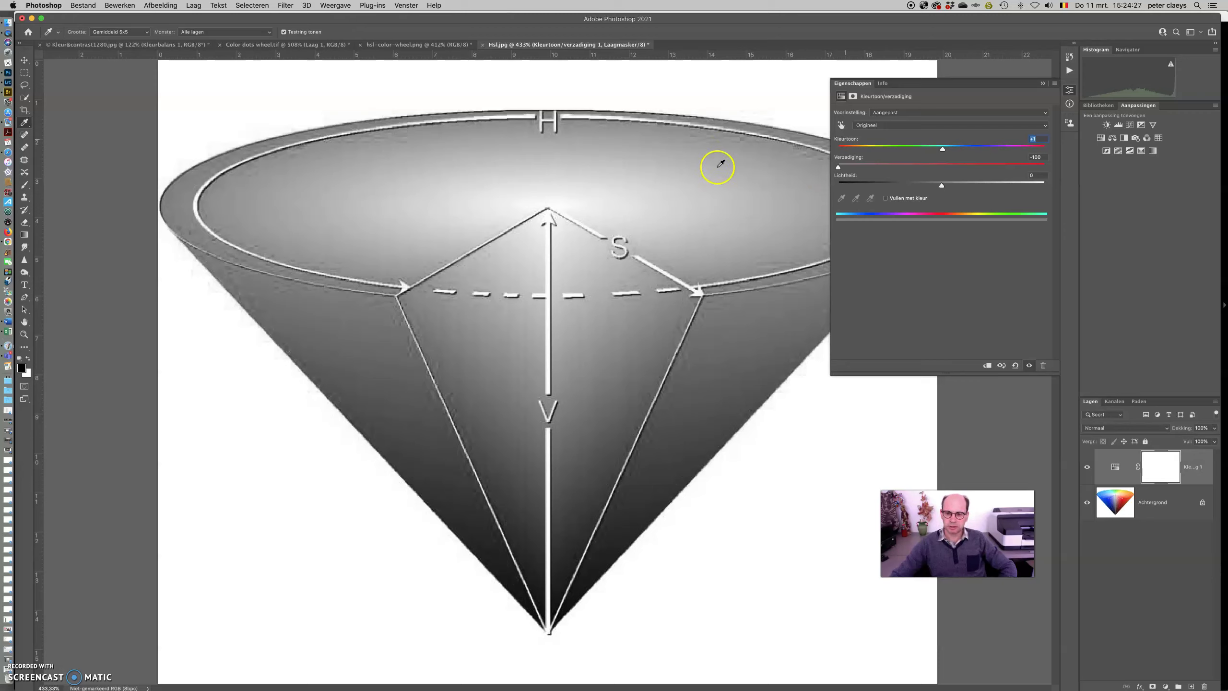
{"action": "double_click", "coordinate": [839, 167]}
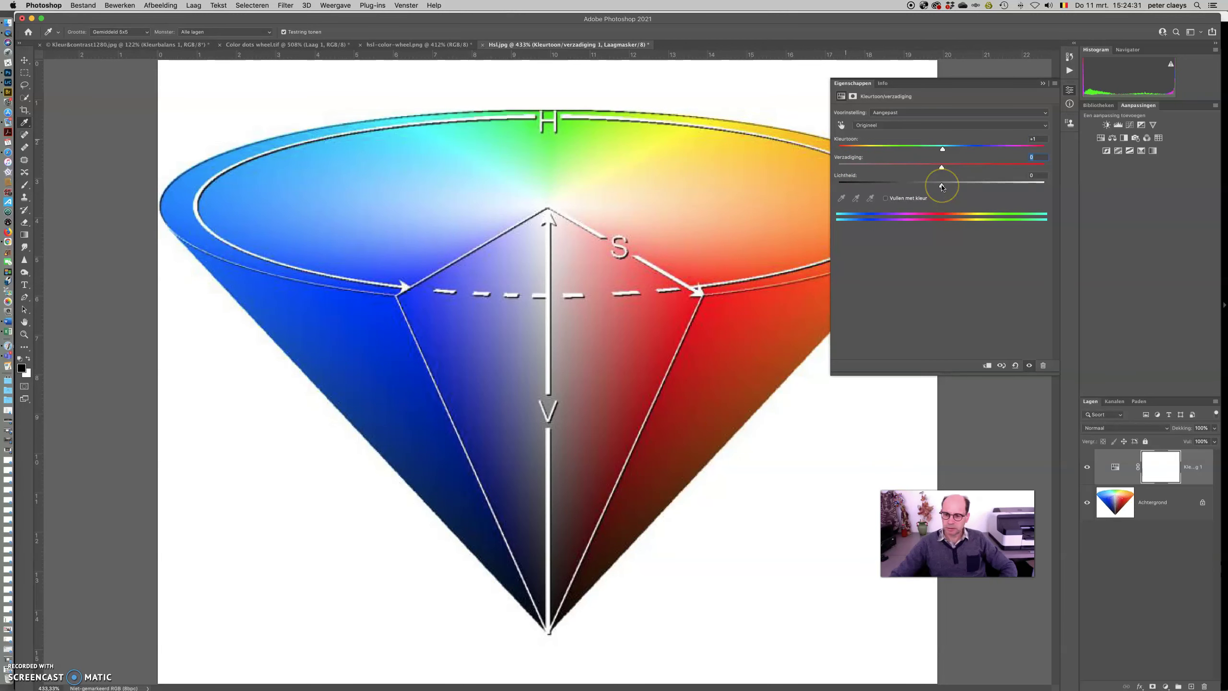
{"action": "mouse_move", "coordinate": [942, 187]}
{"action": "left_mouse_down"}
{"action": "mouse_move", "coordinate": [1003, 186]}
{"action": "mouse_move", "coordinate": [947, 186]}
{"action": "left_mouse_up"}
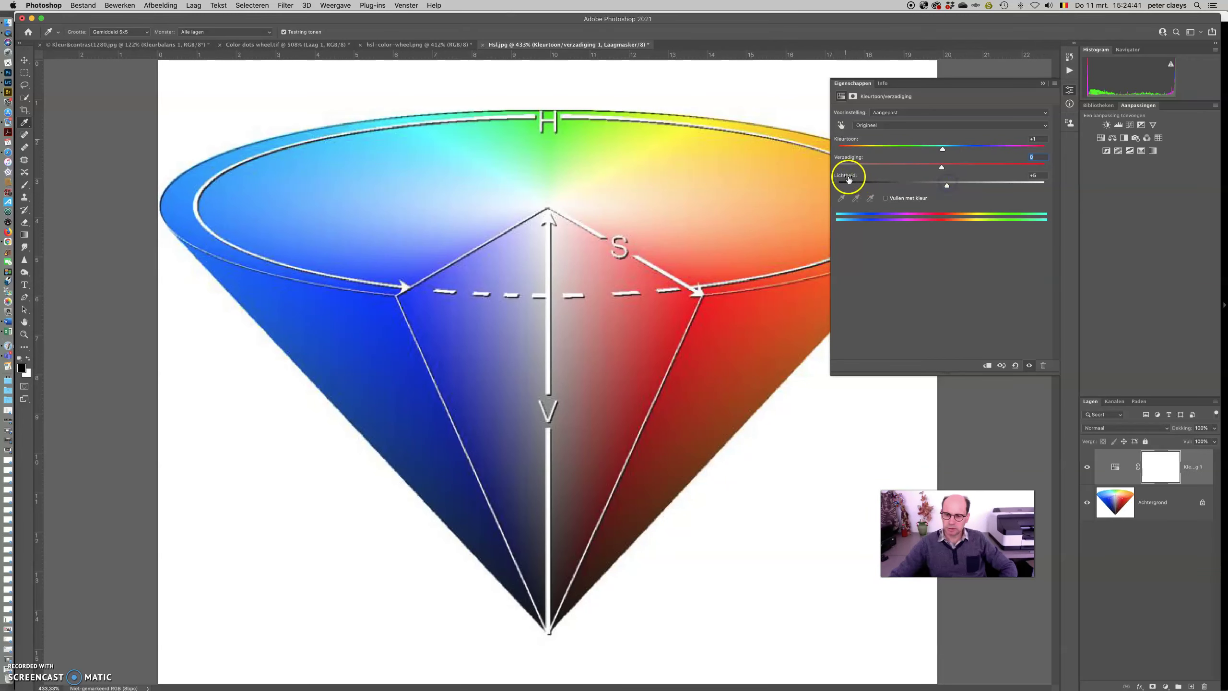
{"action": "left_click", "coordinate": [849, 178]}
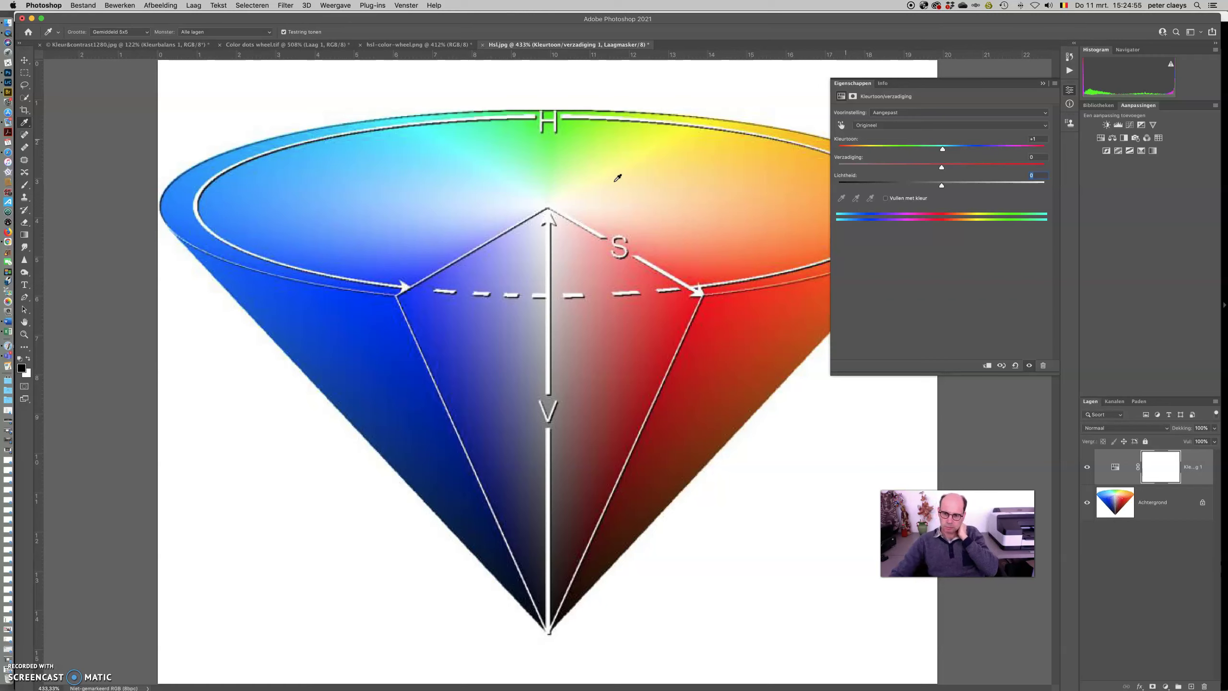
Try a saturated, lightened blue Colorize tint on the cone, then reset the adjustment to defaults
{"action": "left_click", "coordinate": [886, 199]}
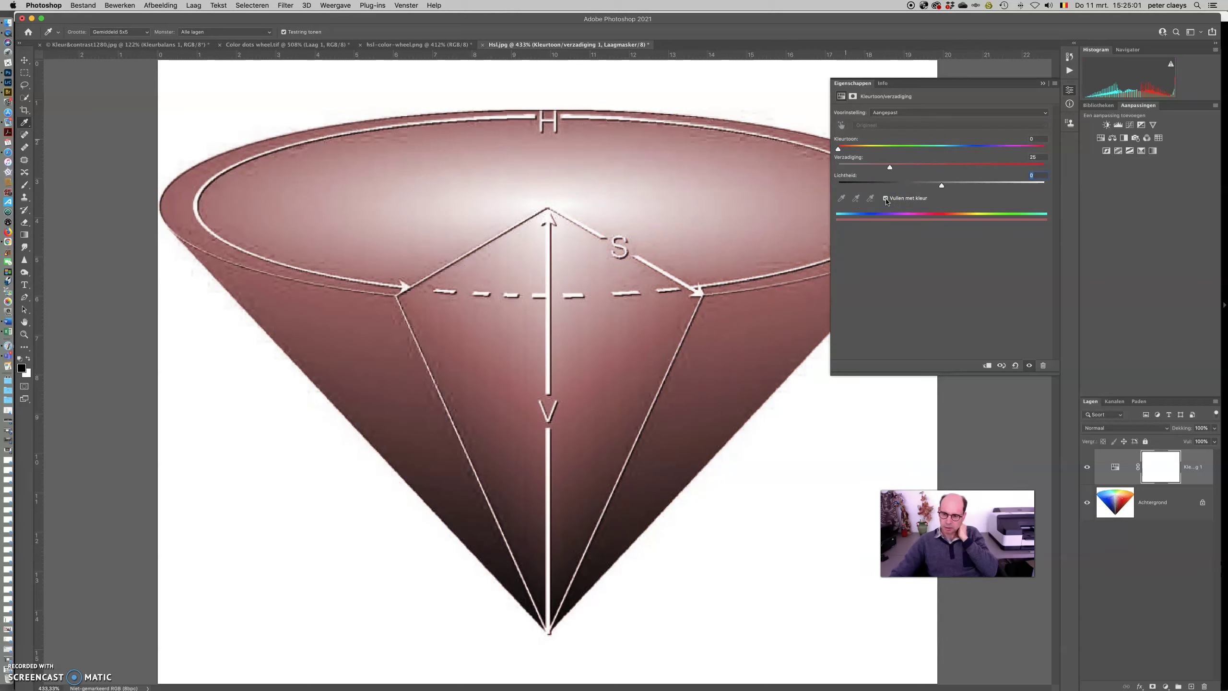
{"action": "mouse_move", "coordinate": [839, 148]}
{"action": "left_mouse_down"}
{"action": "mouse_move", "coordinate": [1011, 150]}
{"action": "mouse_move", "coordinate": [960, 149]}
{"action": "left_mouse_up"}
{"action": "left_click_drag", "start_coordinate": [890, 167], "coordinate": [988, 168]}
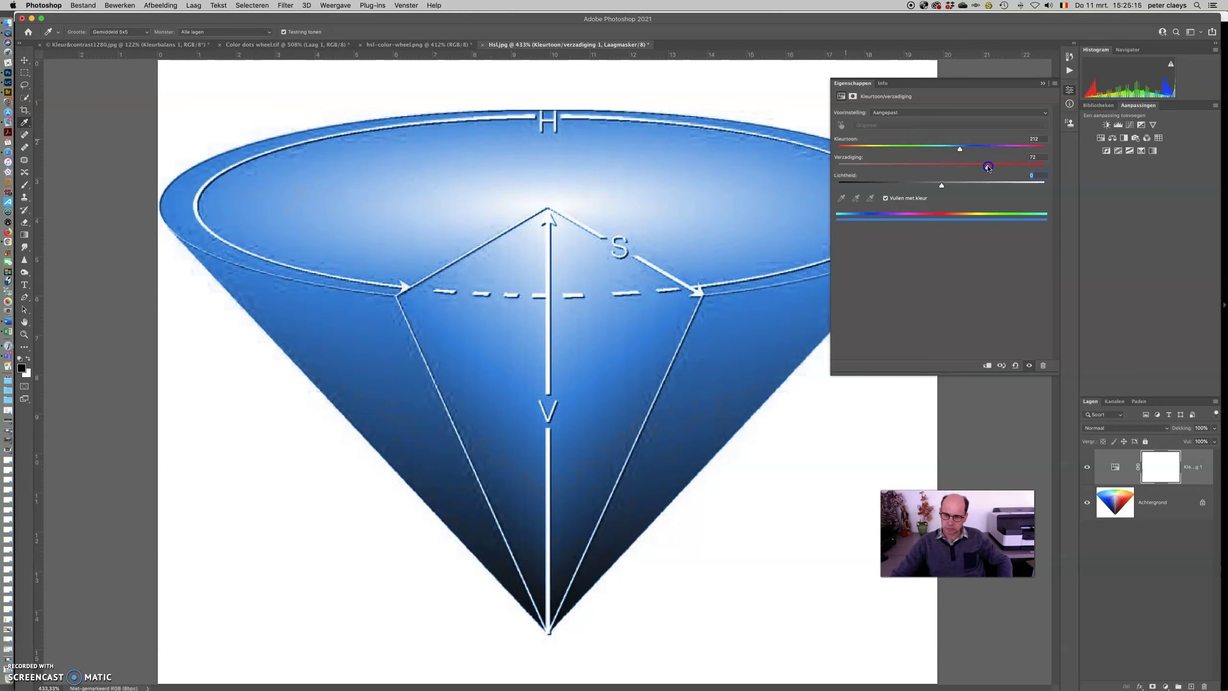
{"action": "left_click_drag", "start_coordinate": [941, 185], "coordinate": [959, 185]}
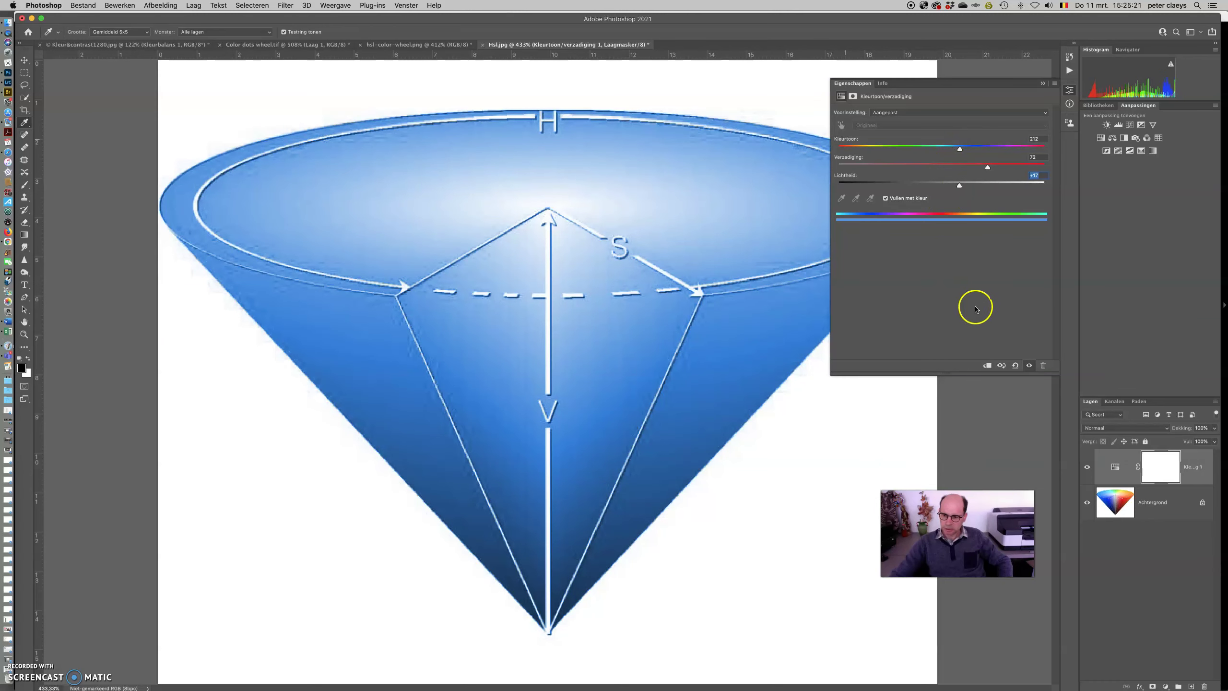
{"action": "left_click", "coordinate": [1015, 366]}
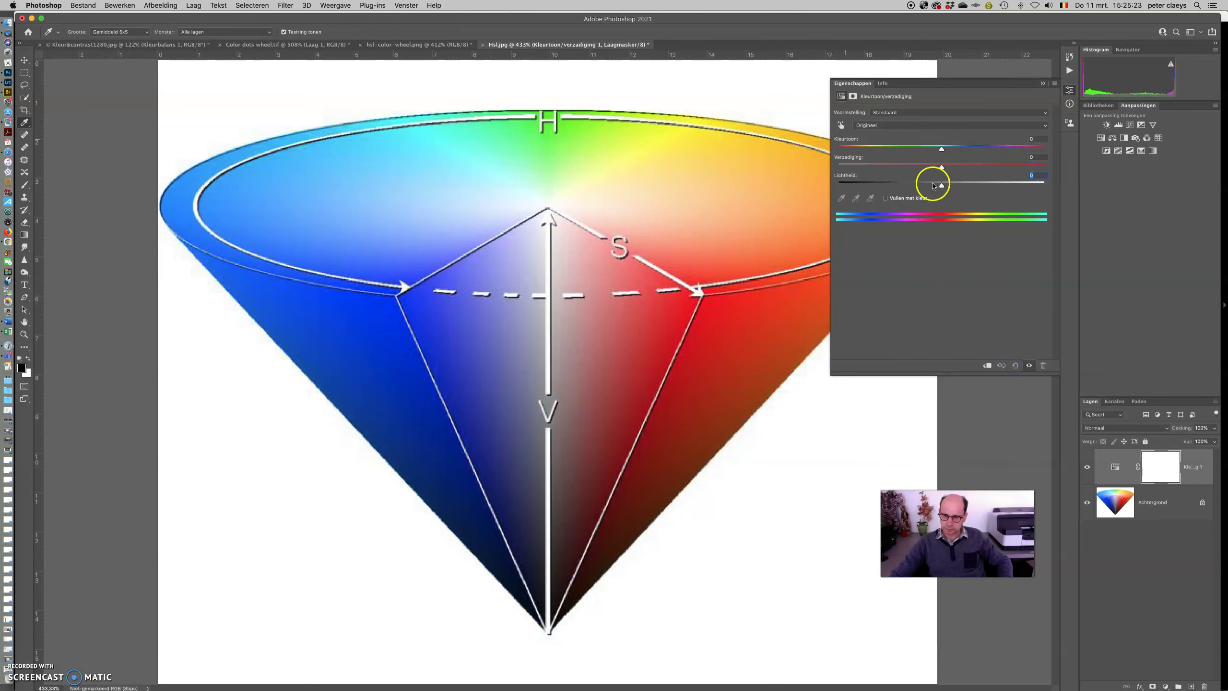
Close the Properties panel, select the adjustment layer, and switch to hsl-color-wheel.png
{"action": "left_click", "coordinate": [857, 84]}
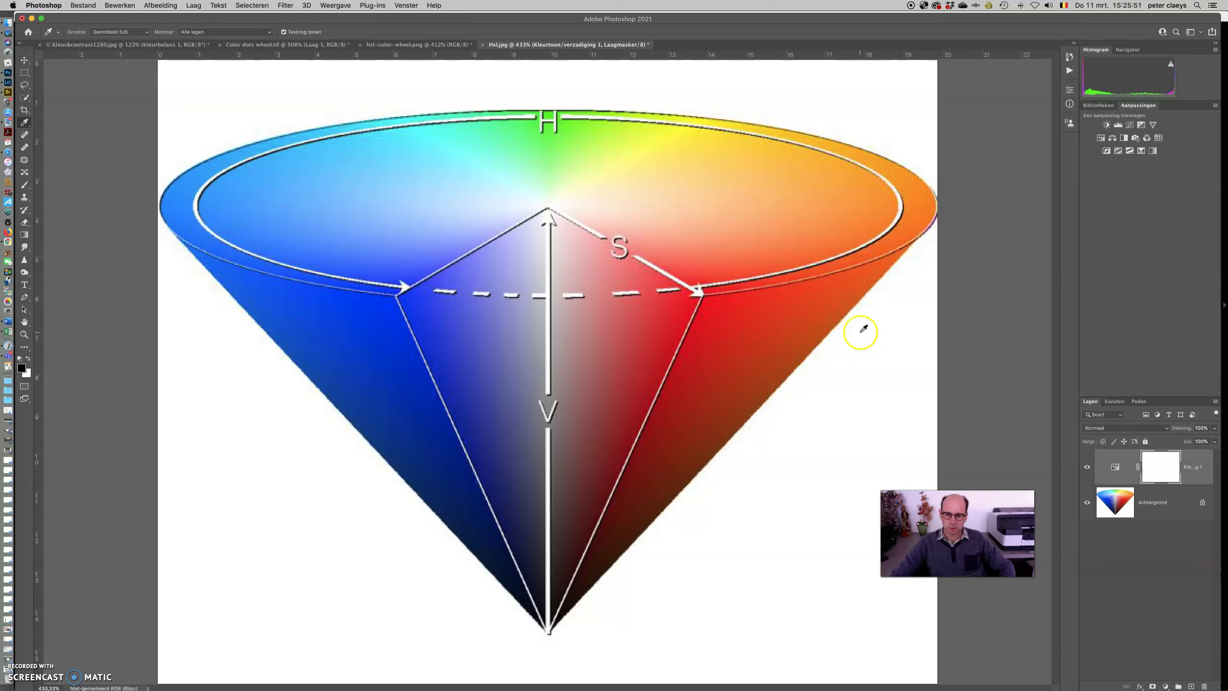
{"action": "left_click", "coordinate": [1115, 466]}
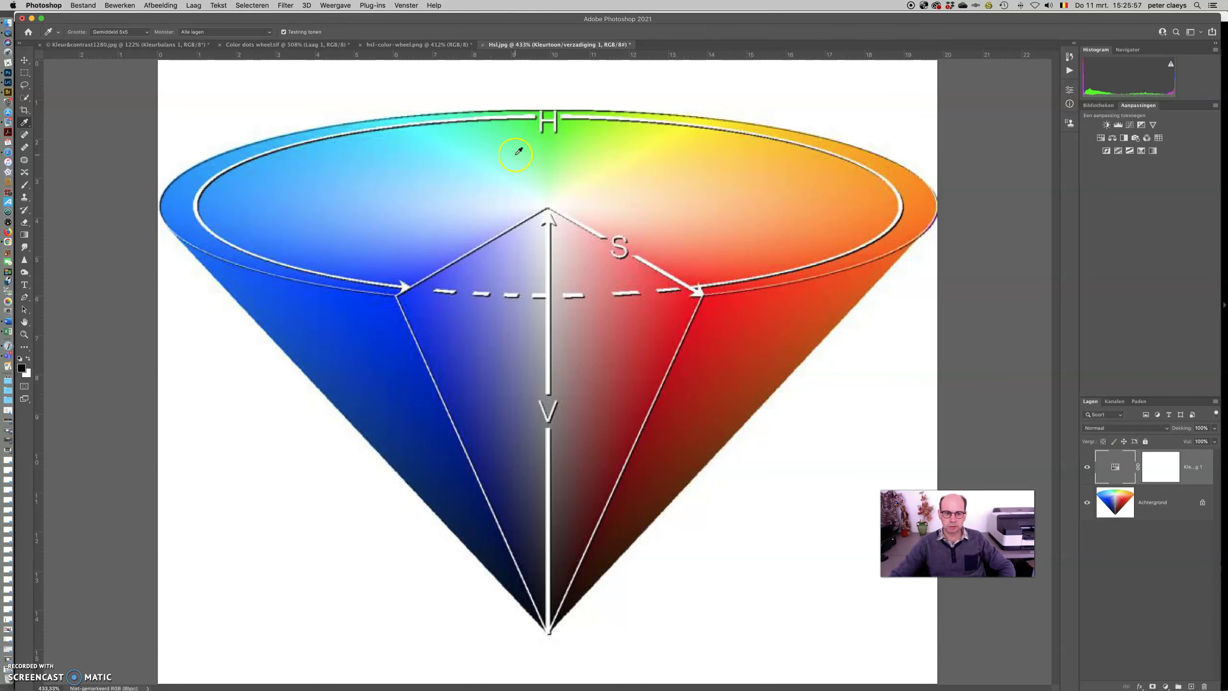
{"action": "left_click", "coordinate": [401, 44]}
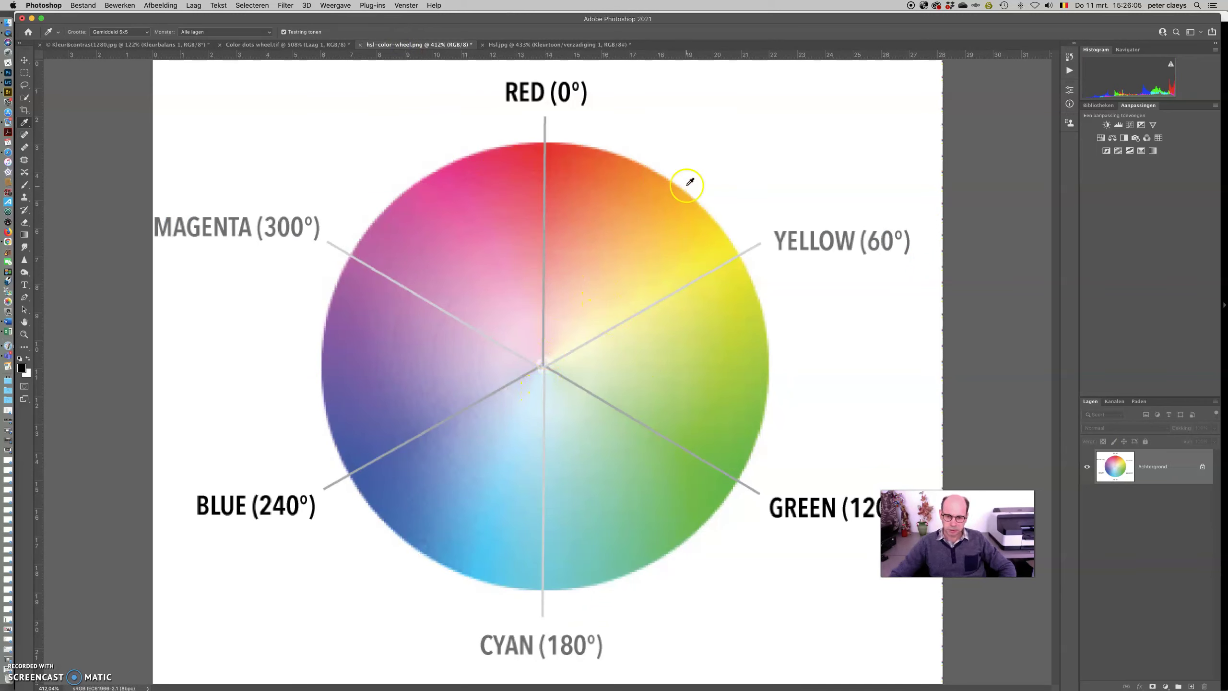
Add a Hue/Saturation layer to the colour wheel and try Saturation +30, then return it to 0
{"action": "left_click", "coordinate": [1101, 138]}
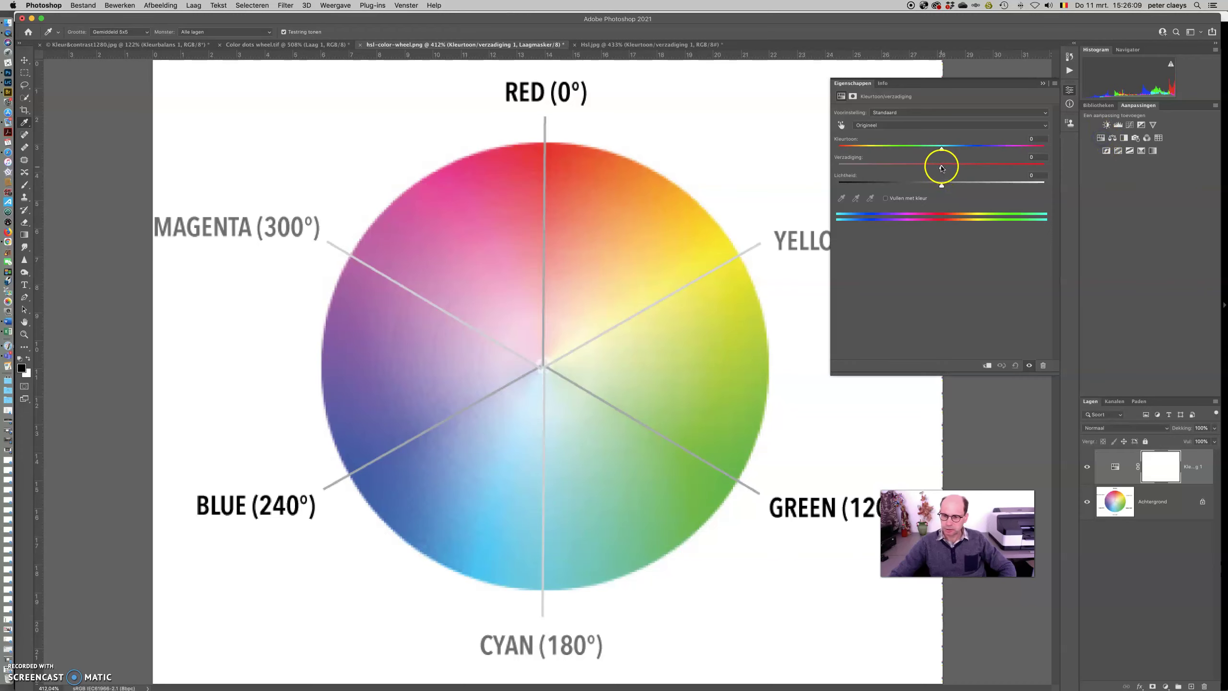
{"action": "mouse_move", "coordinate": [941, 167]}
{"action": "left_mouse_down"}
{"action": "mouse_move", "coordinate": [1031, 170]}
{"action": "mouse_move", "coordinate": [951, 164]}
{"action": "left_mouse_up"}
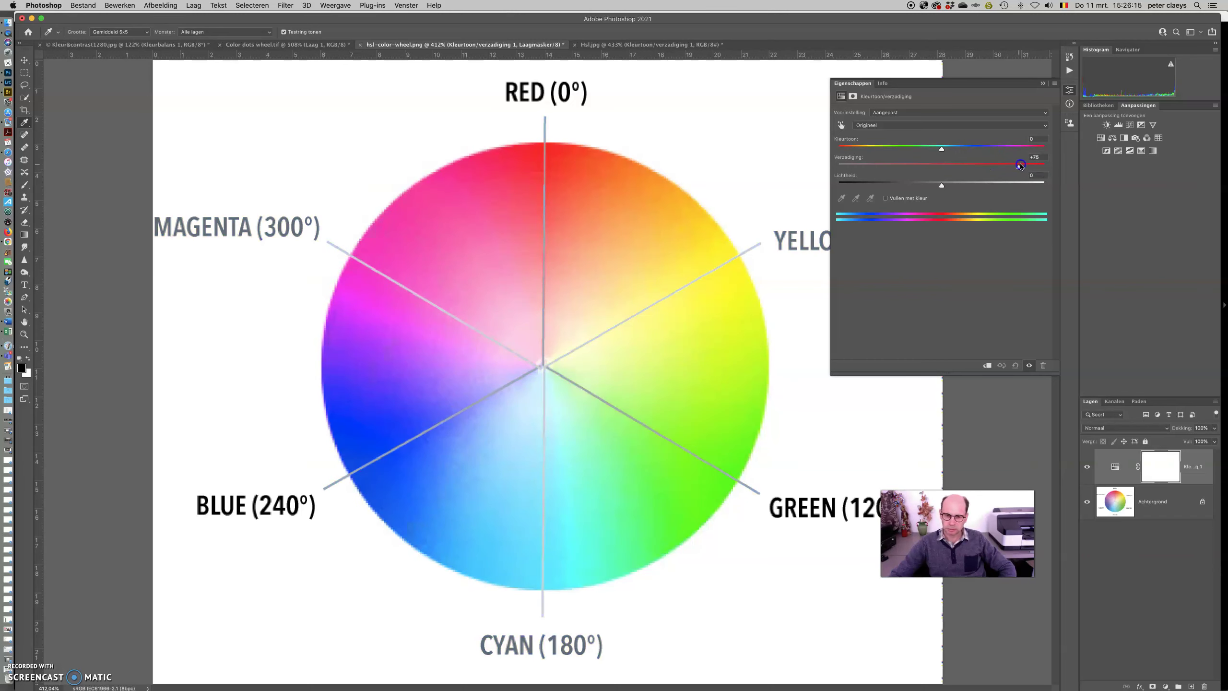
{"action": "left_click_drag", "start_coordinate": [858, 157], "coordinate": [855, 156]}
{"action": "left_click", "coordinate": [941, 150]}
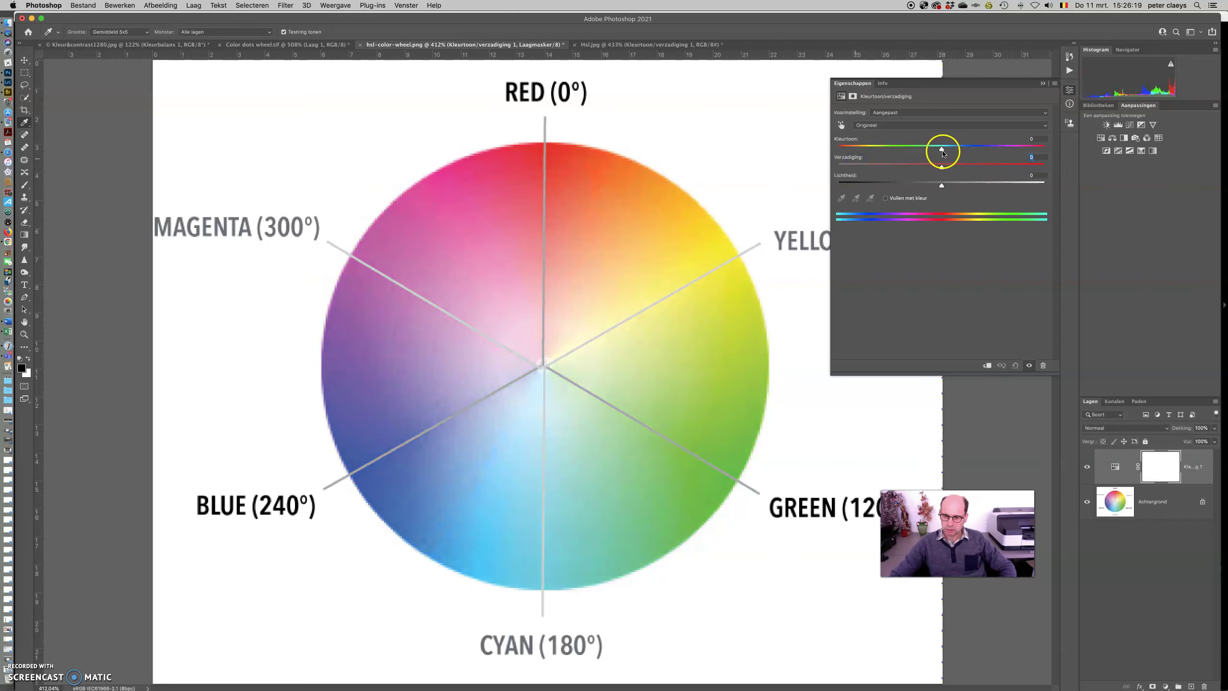
Sweep the wheel's Hue from -180 to +180, undo back to 0, then open Color dots wheel.tif
{"action": "mouse_move", "coordinate": [942, 150]}
{"action": "left_mouse_down"}
{"action": "mouse_move", "coordinate": [810, 143]}
{"action": "mouse_move", "coordinate": [1048, 152]}
{"action": "left_mouse_up"}
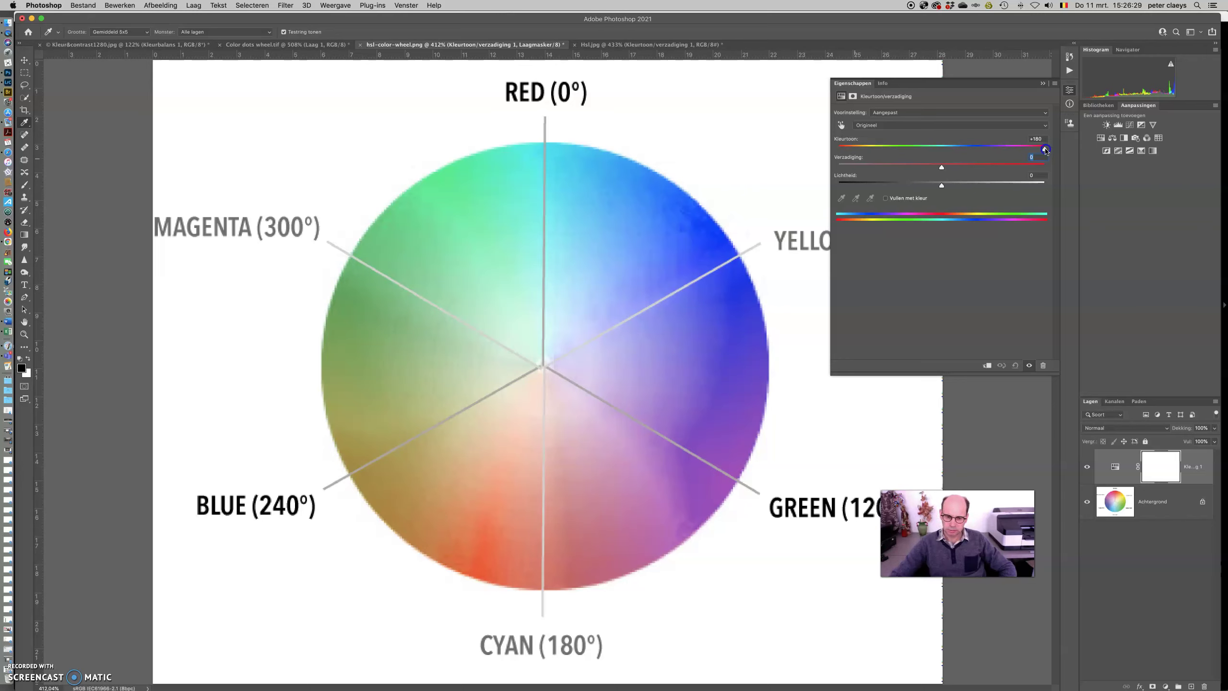
{"action": "left_click_drag", "start_coordinate": [1046, 150], "coordinate": [818, 136]}
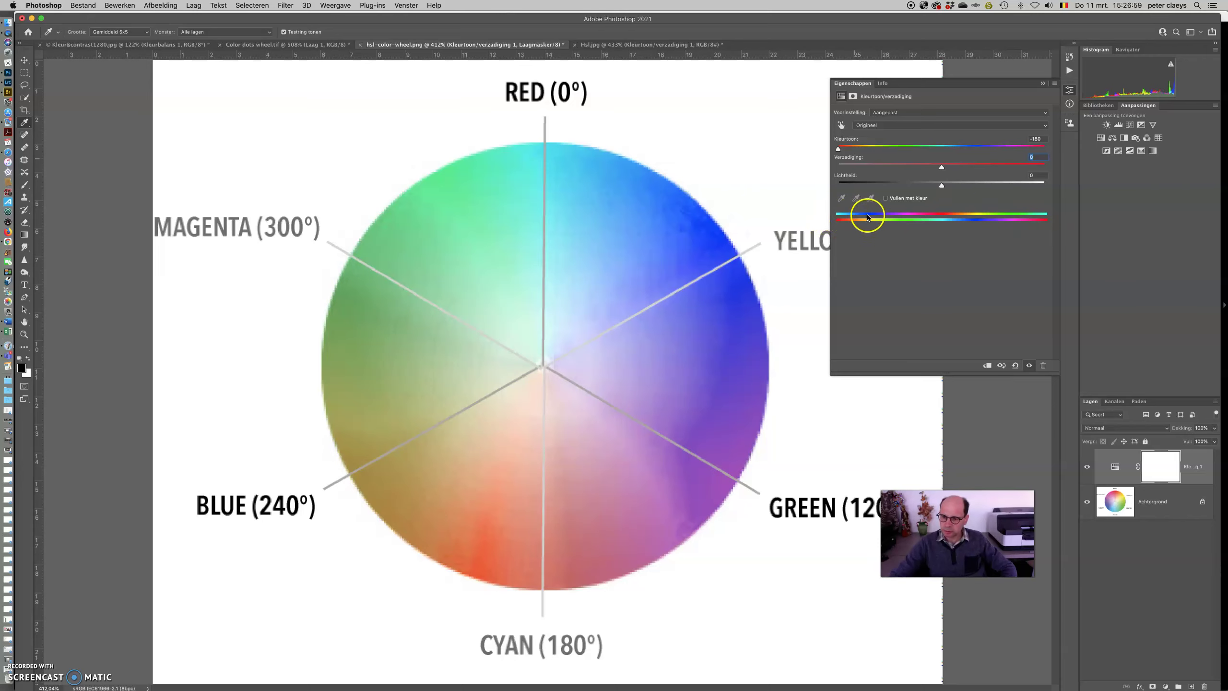
{"action": "left_click_drag", "start_coordinate": [1040, 217], "coordinate": [940, 216]}
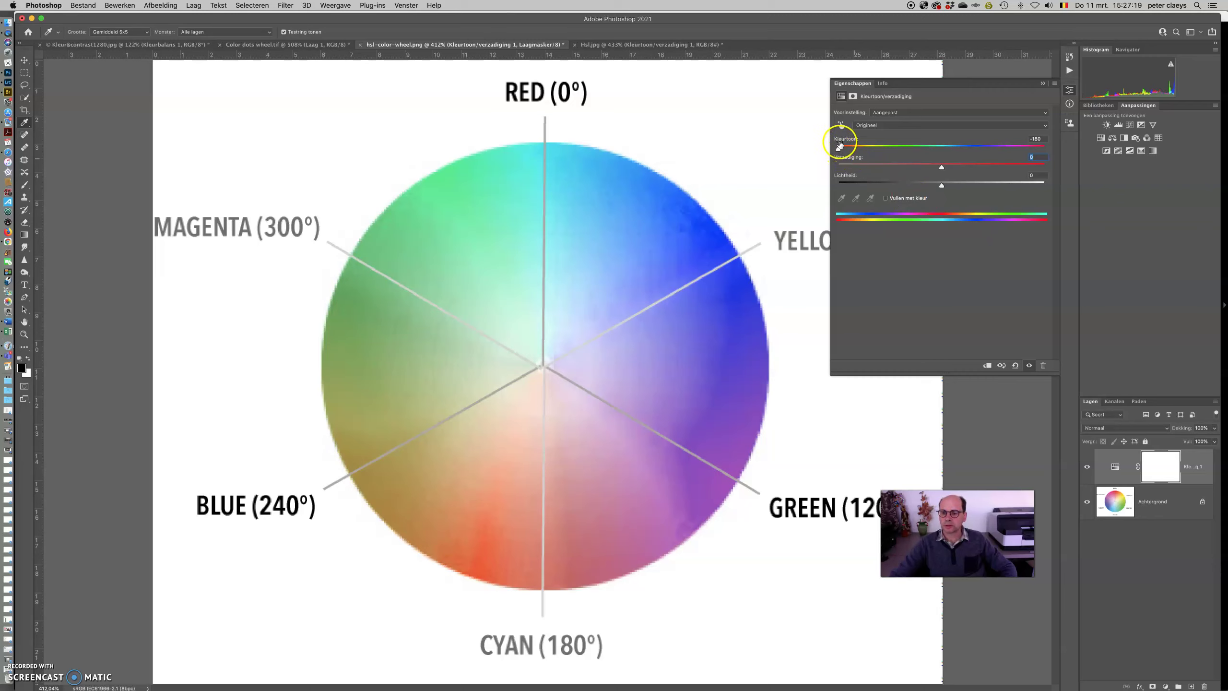
{"action": "key", "text": "super+z"}
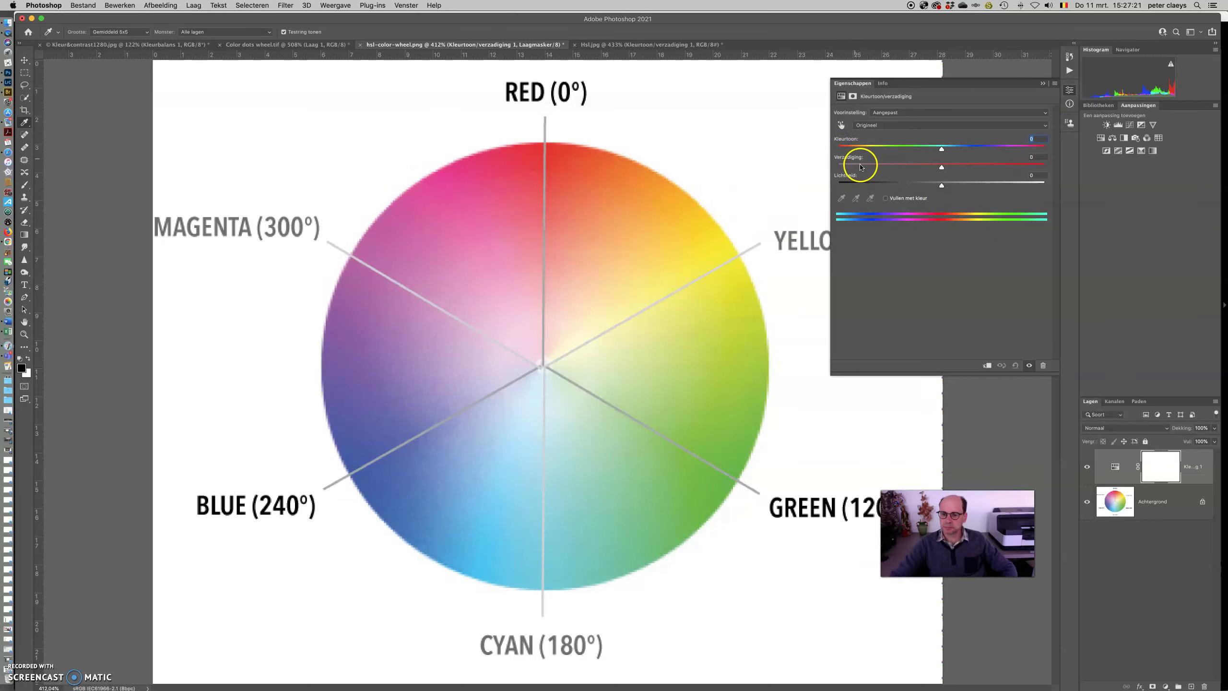
{"action": "left_click", "coordinate": [312, 45]}
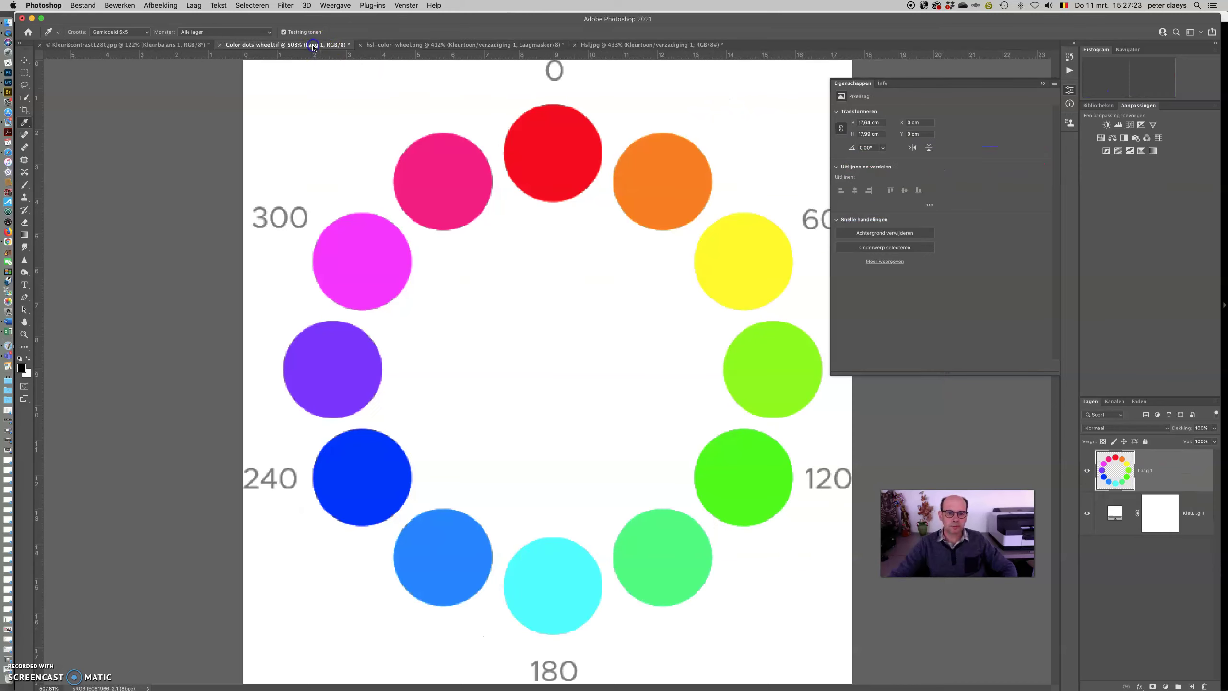
Add a Hue/Saturation layer to the dots wheel, rotate Hue to ±180, then reset it to 0
{"action": "left_click", "coordinate": [841, 82]}
{"action": "left_click", "coordinate": [1100, 138]}
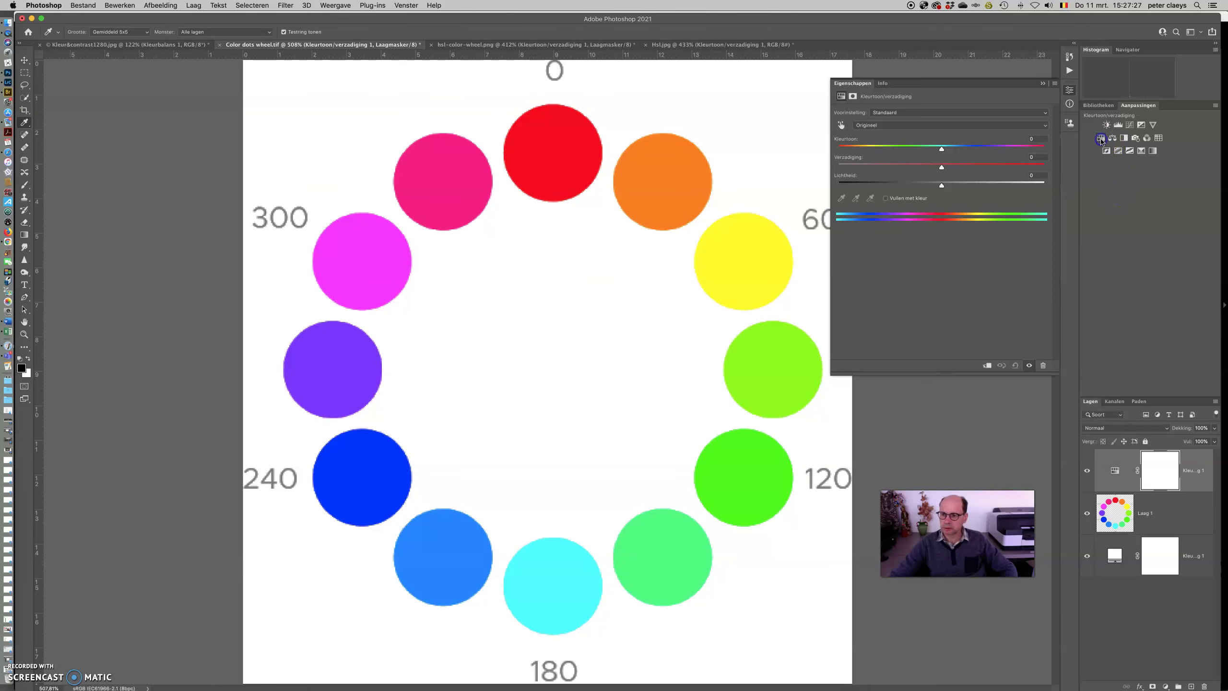
{"action": "left_click_drag", "start_coordinate": [941, 150], "coordinate": [1066, 158]}
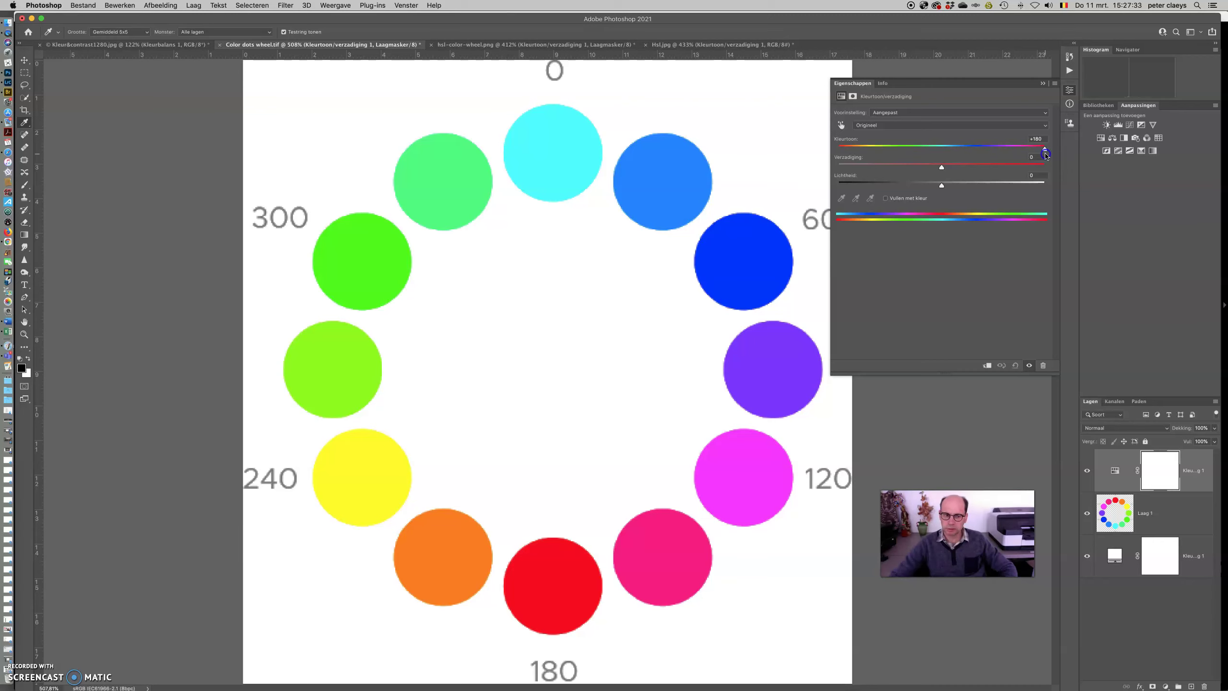
{"action": "left_click_drag", "start_coordinate": [1045, 154], "coordinate": [934, 152]}
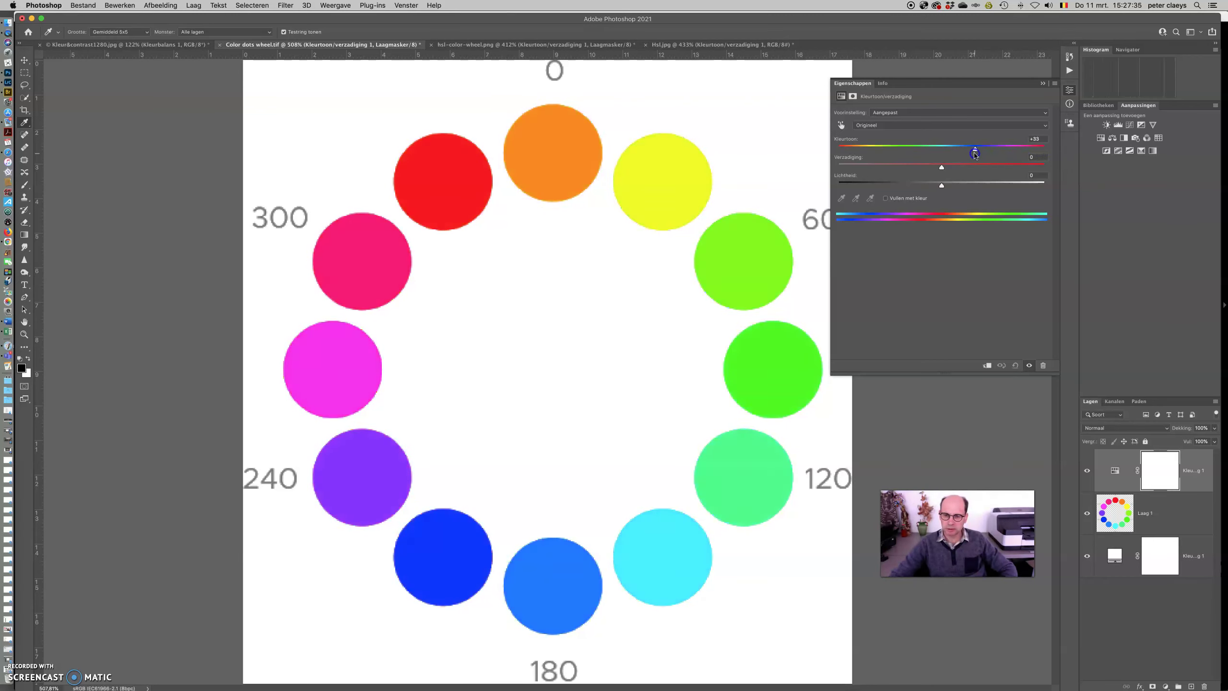
{"action": "left_click_drag", "start_coordinate": [933, 153], "coordinate": [817, 144]}
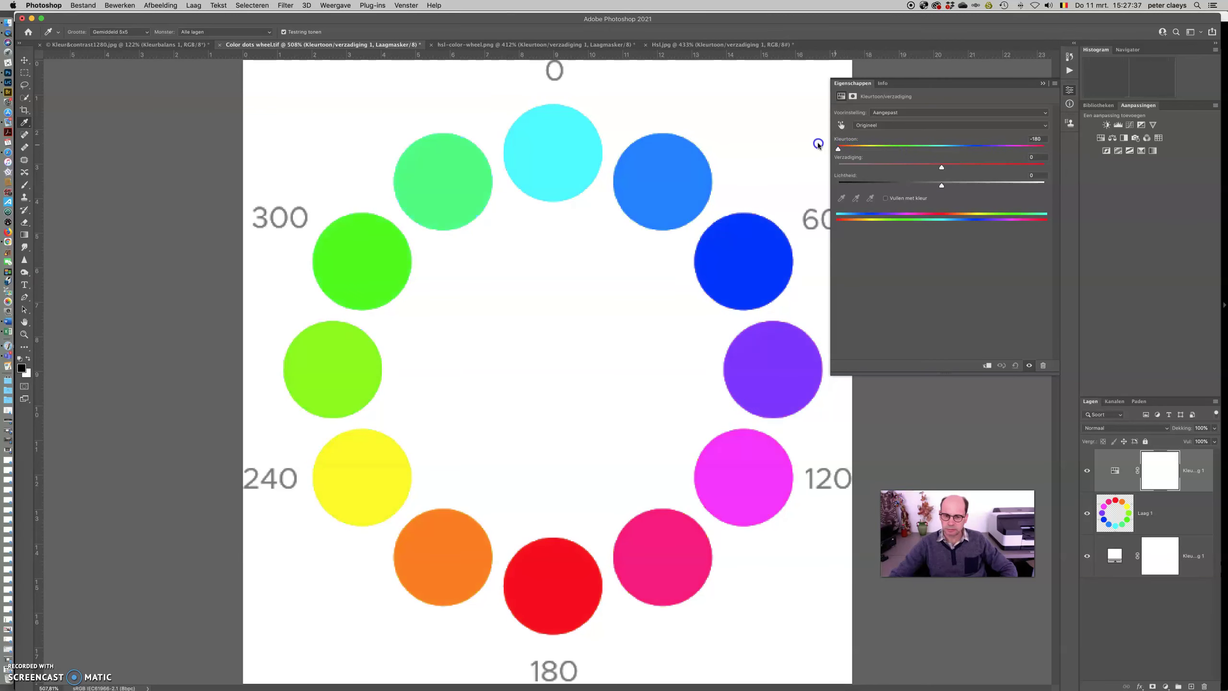
{"action": "left_click", "coordinate": [841, 126]}
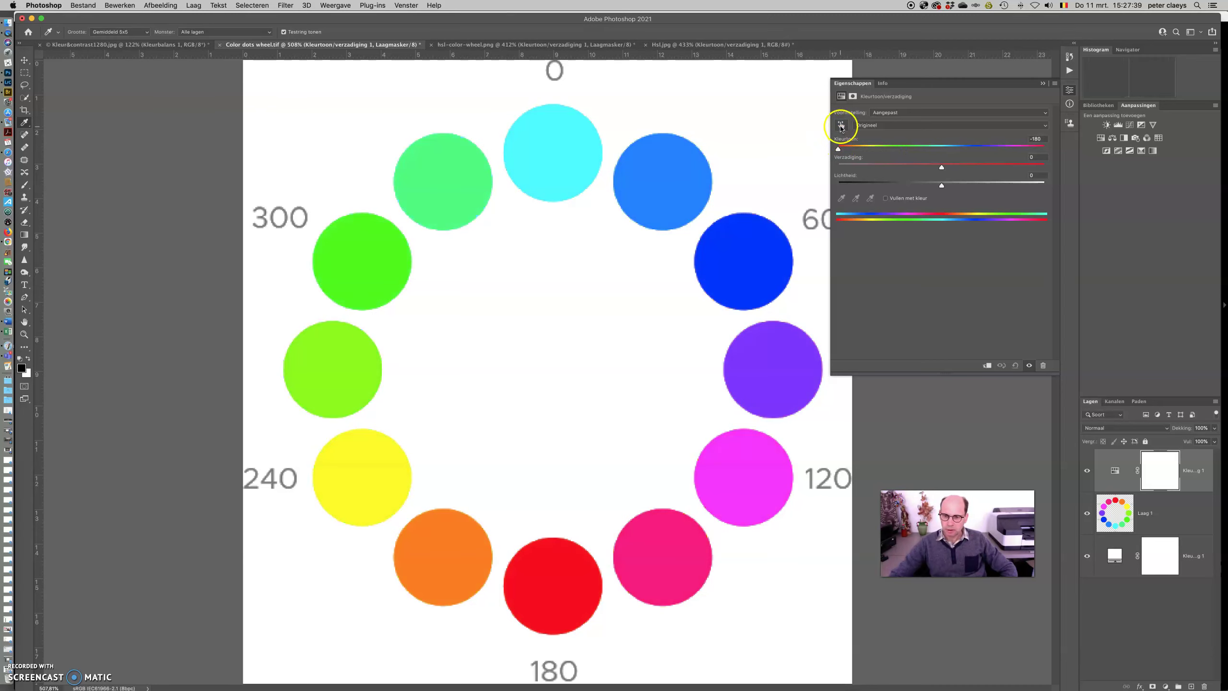
{"action": "double_click", "coordinate": [841, 140]}
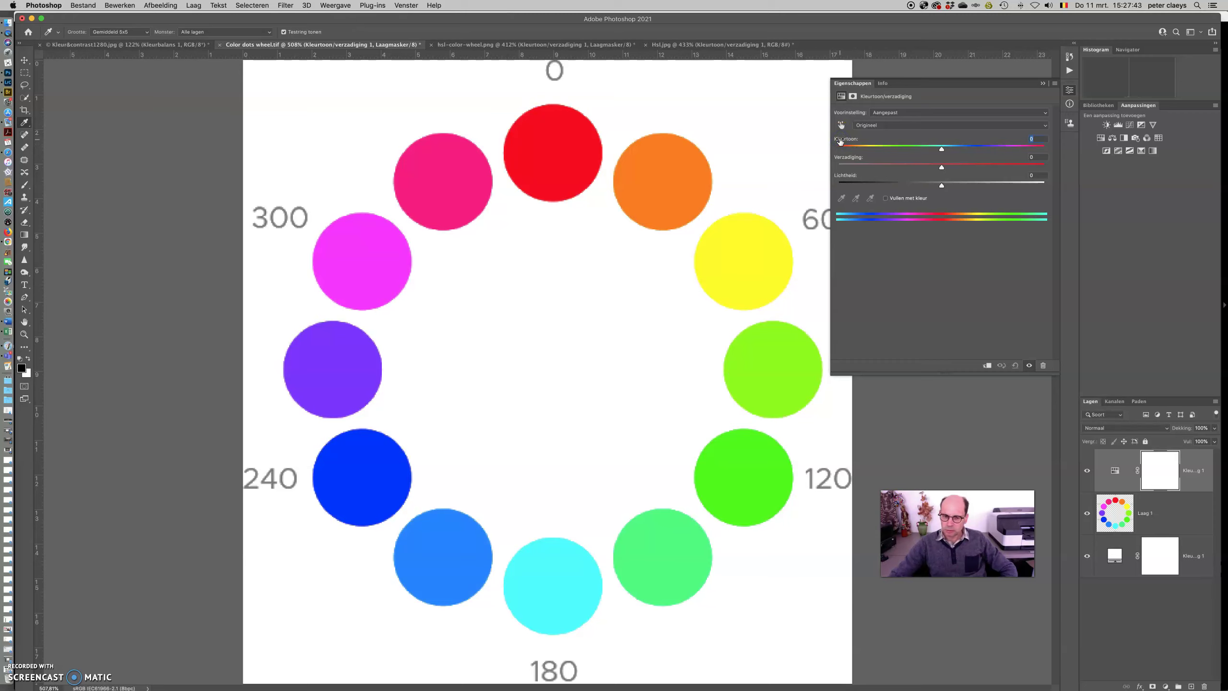
Use the targeted-adjustment hand on the red dot so the edit range targets Reds
{"action": "left_click", "coordinate": [750, 141]}
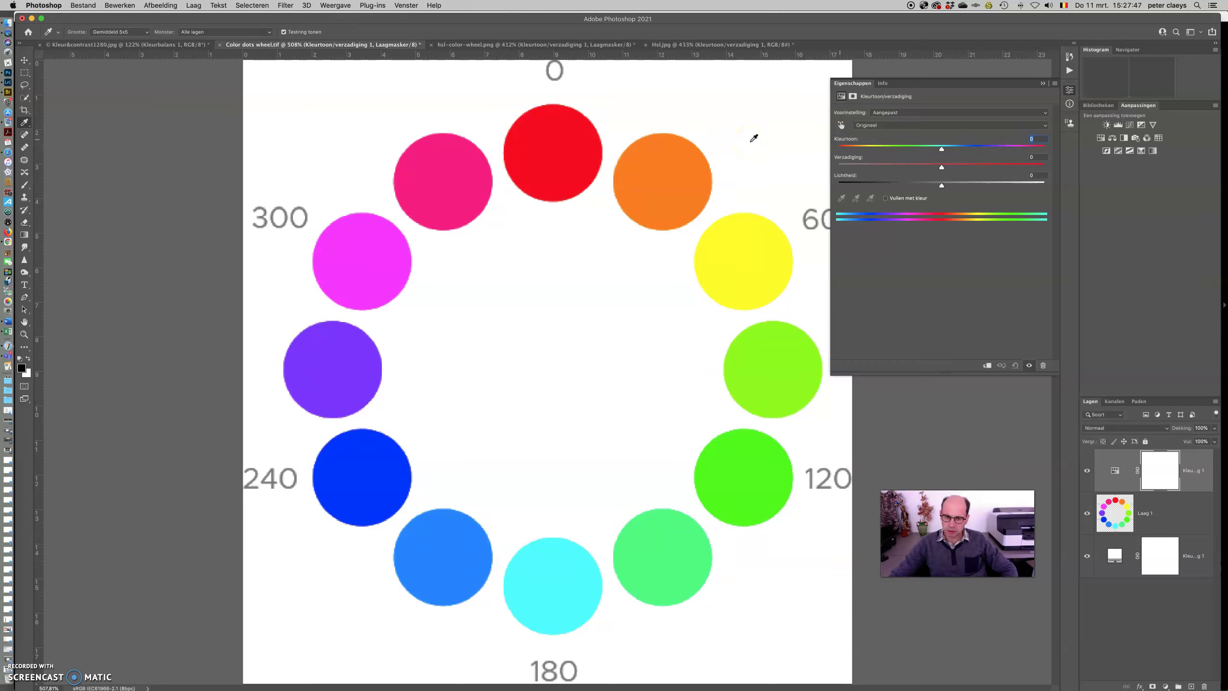
{"action": "mouse_move", "coordinate": [576, 127]}
{"action": "left_mouse_down"}
{"action": "mouse_move", "coordinate": [561, 136]}
{"action": "mouse_move", "coordinate": [599, 192]}
{"action": "left_mouse_up"}
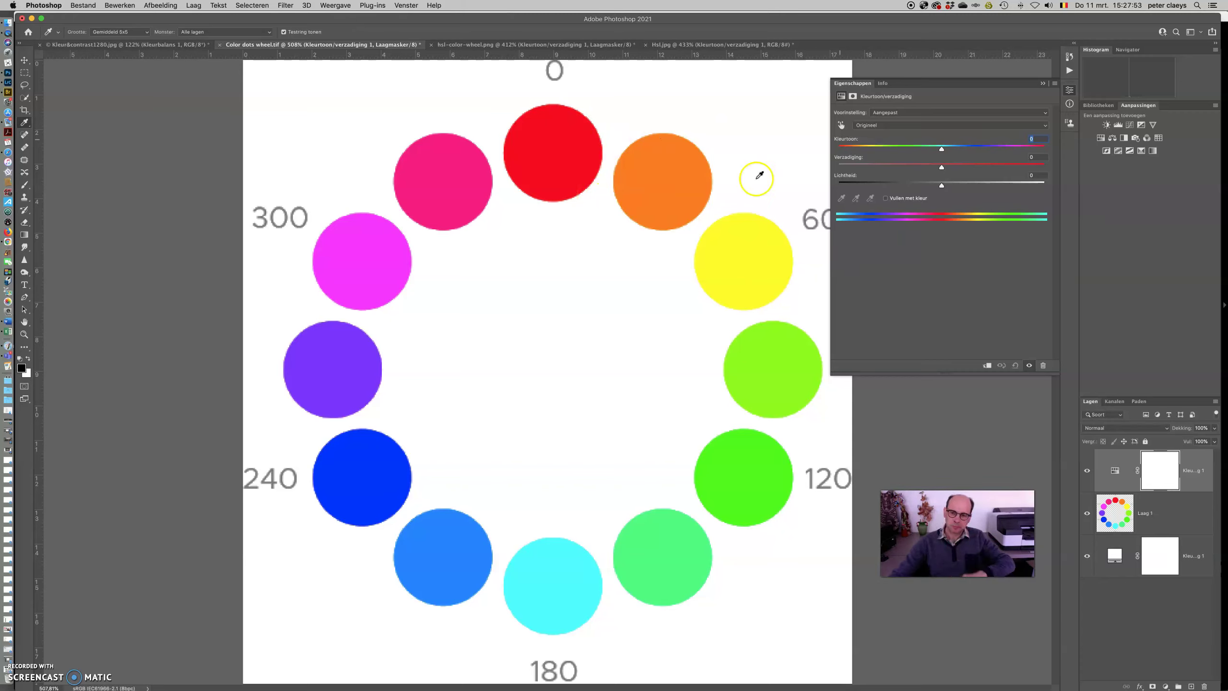
{"action": "left_click", "coordinate": [842, 126]}
{"action": "left_click", "coordinate": [549, 153]}
{"action": "left_click_drag", "start_coordinate": [556, 147], "coordinate": [561, 147]}
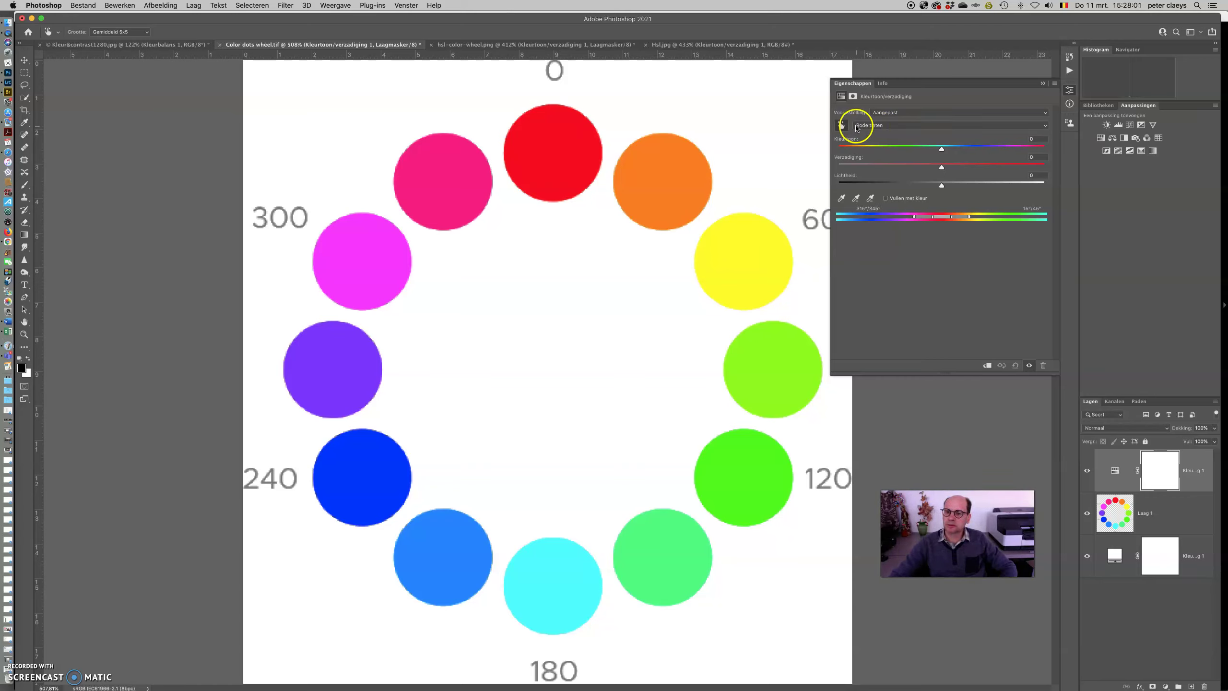
Keep the Reds edit range and shift its Hue to -73
{"action": "left_click", "coordinate": [906, 128]}
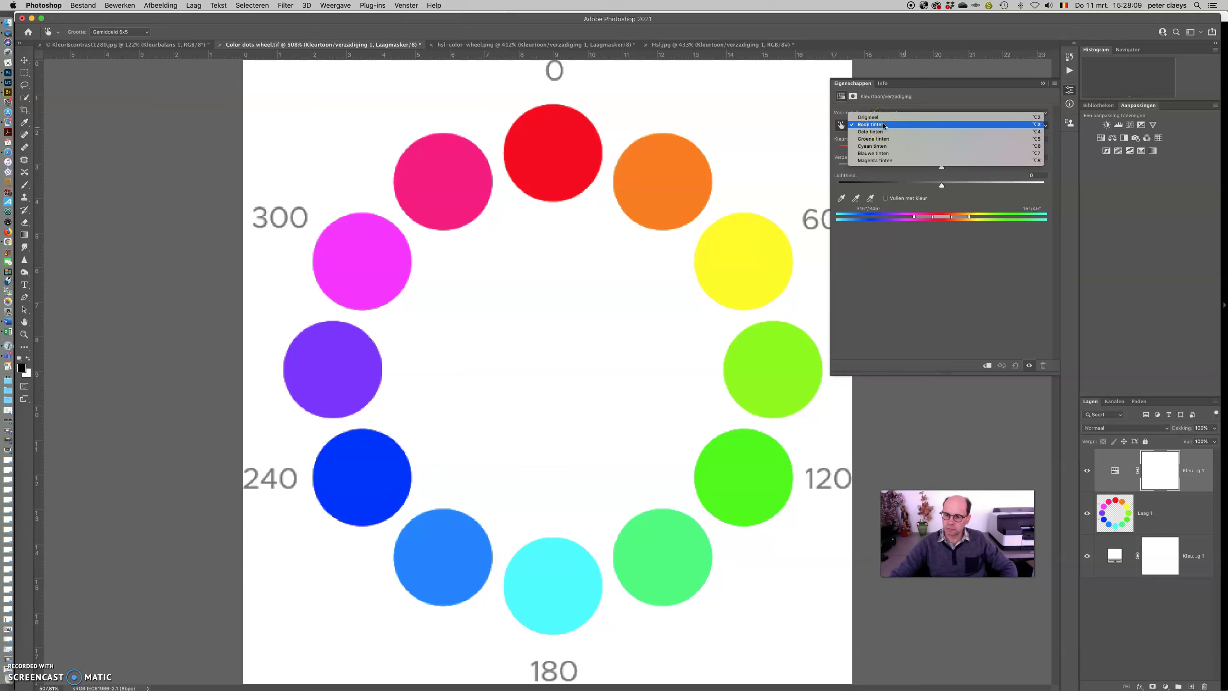
{"action": "left_click", "coordinate": [914, 242]}
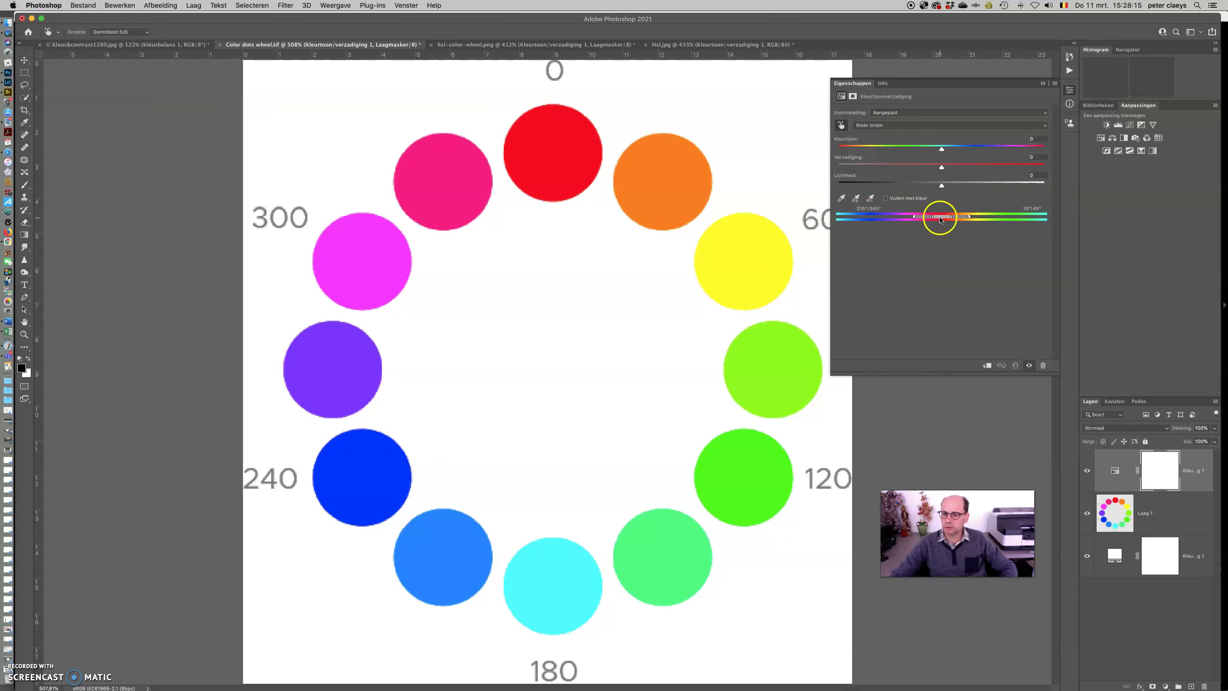
{"action": "mouse_move", "coordinate": [941, 149]}
{"action": "left_mouse_down"}
{"action": "mouse_move", "coordinate": [854, 145]}
{"action": "mouse_move", "coordinate": [1020, 151]}
{"action": "mouse_move", "coordinate": [902, 147]}
{"action": "mouse_move", "coordinate": [927, 148]}
{"action": "left_mouse_up"}
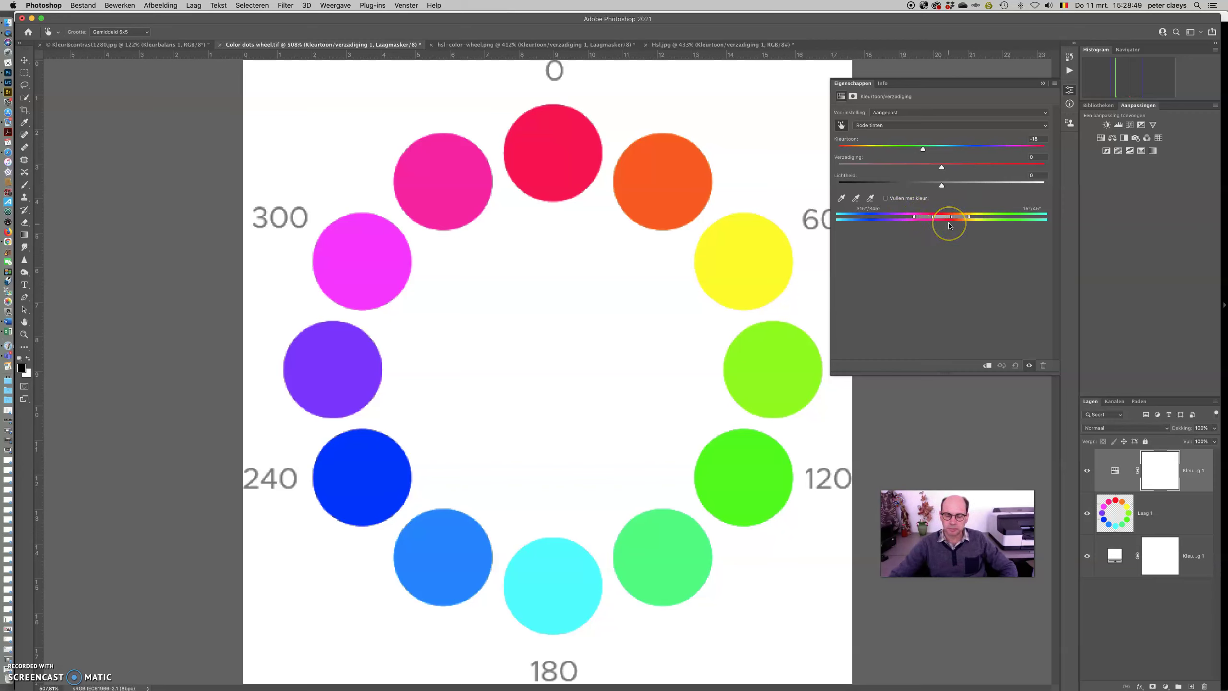
{"action": "left_click", "coordinate": [914, 228]}
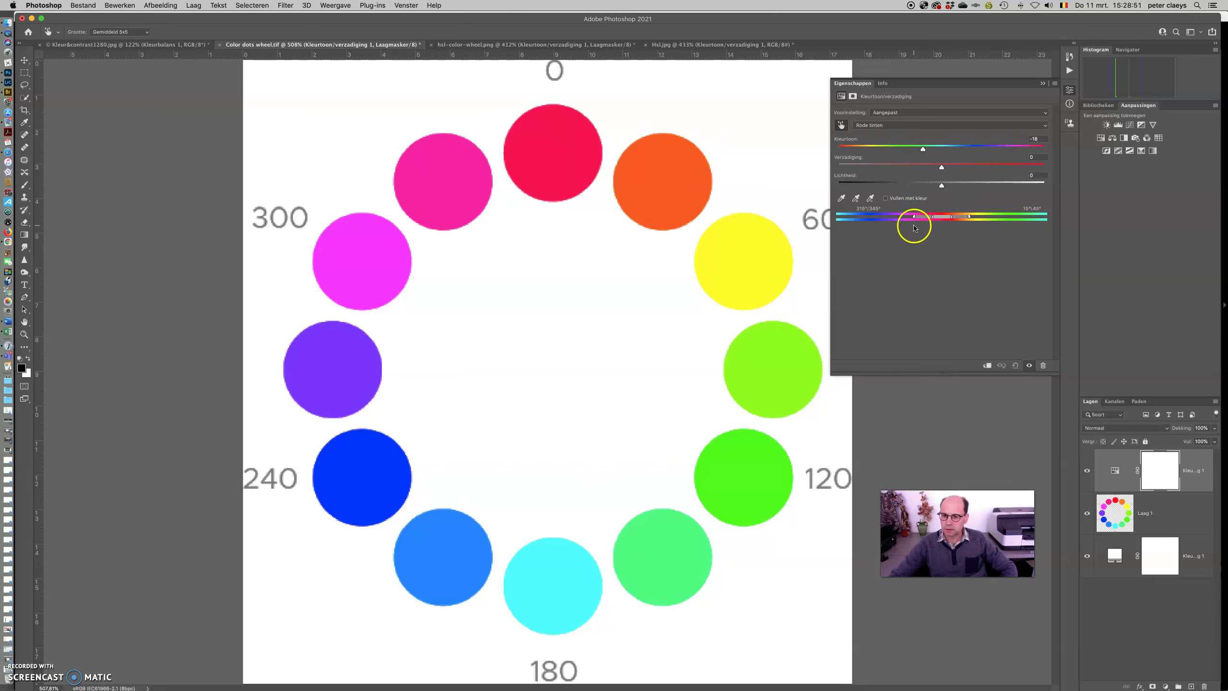
{"action": "left_click", "coordinate": [923, 149]}
{"action": "left_click_drag", "start_coordinate": [918, 149], "coordinate": [883, 148]}
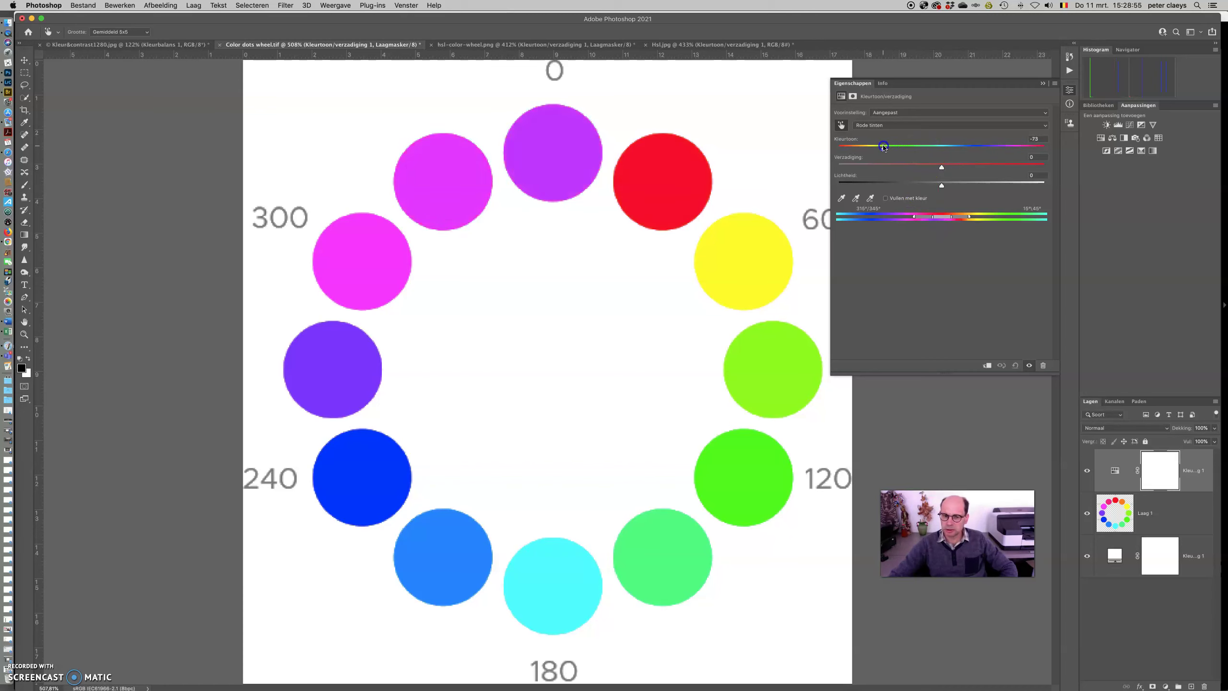
Drag the colour-bar range handles to move the affected range onto yellow-green hues
{"action": "mouse_move", "coordinate": [914, 216]}
{"action": "left_mouse_down"}
{"action": "mouse_move", "coordinate": [887, 217]}
{"action": "mouse_move", "coordinate": [900, 216]}
{"action": "left_mouse_up"}
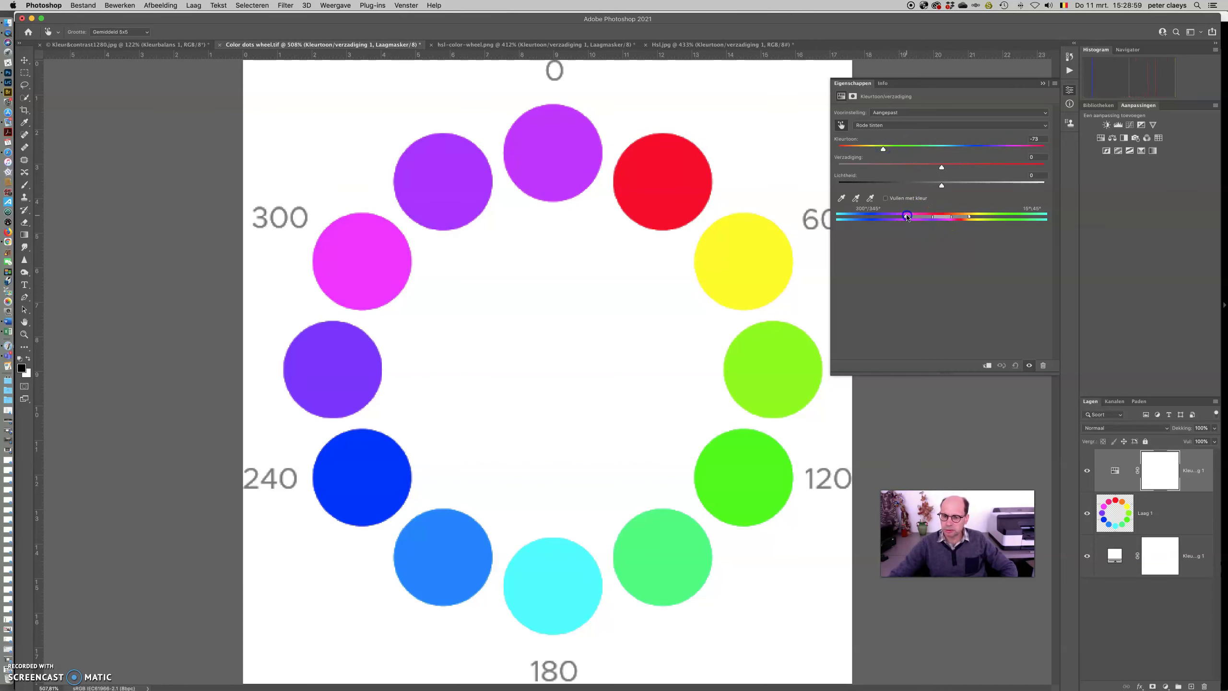
{"action": "left_click", "coordinate": [973, 223]}
{"action": "mouse_move", "coordinate": [973, 223]}
{"action": "left_mouse_down"}
{"action": "mouse_move", "coordinate": [1002, 218]}
{"action": "mouse_move", "coordinate": [977, 219]}
{"action": "left_mouse_up"}
{"action": "left_click", "coordinate": [899, 216]}
{"action": "left_click_drag", "start_coordinate": [900, 218], "coordinate": [1000, 219]}
{"action": "mouse_move", "coordinate": [1011, 218]}
{"action": "left_mouse_down"}
{"action": "mouse_move", "coordinate": [1030, 219]}
{"action": "mouse_move", "coordinate": [854, 218]}
{"action": "left_mouse_up"}
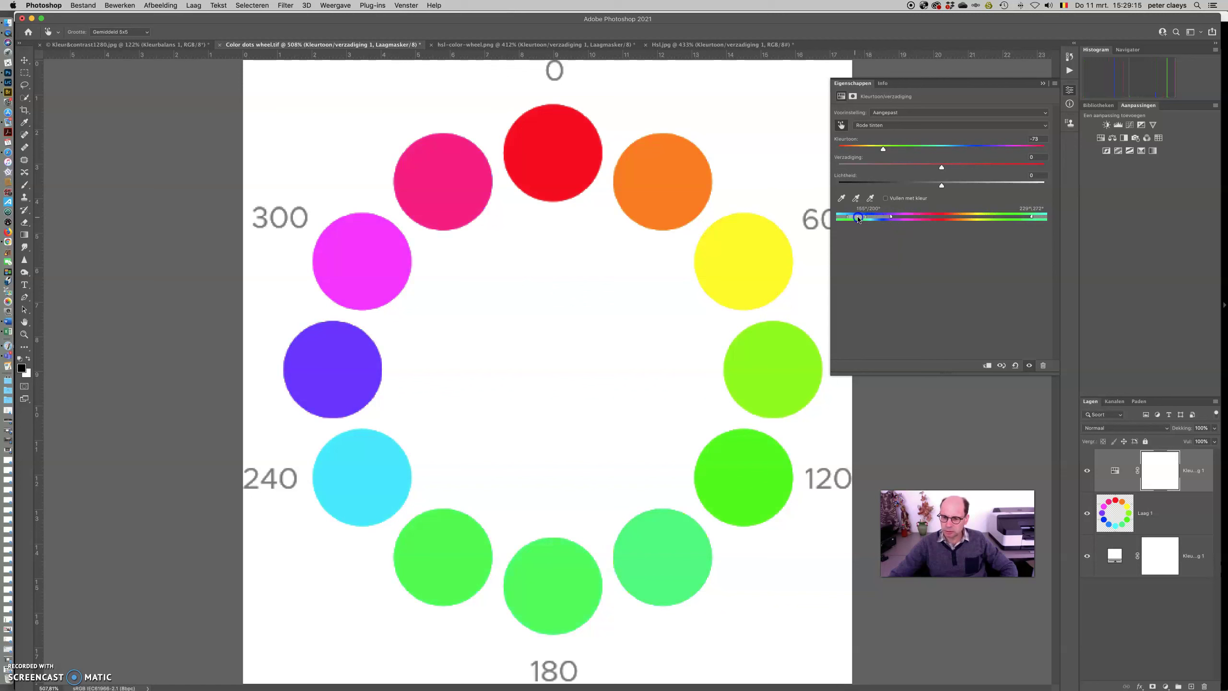
{"action": "left_click_drag", "start_coordinate": [858, 219], "coordinate": [1007, 220]}
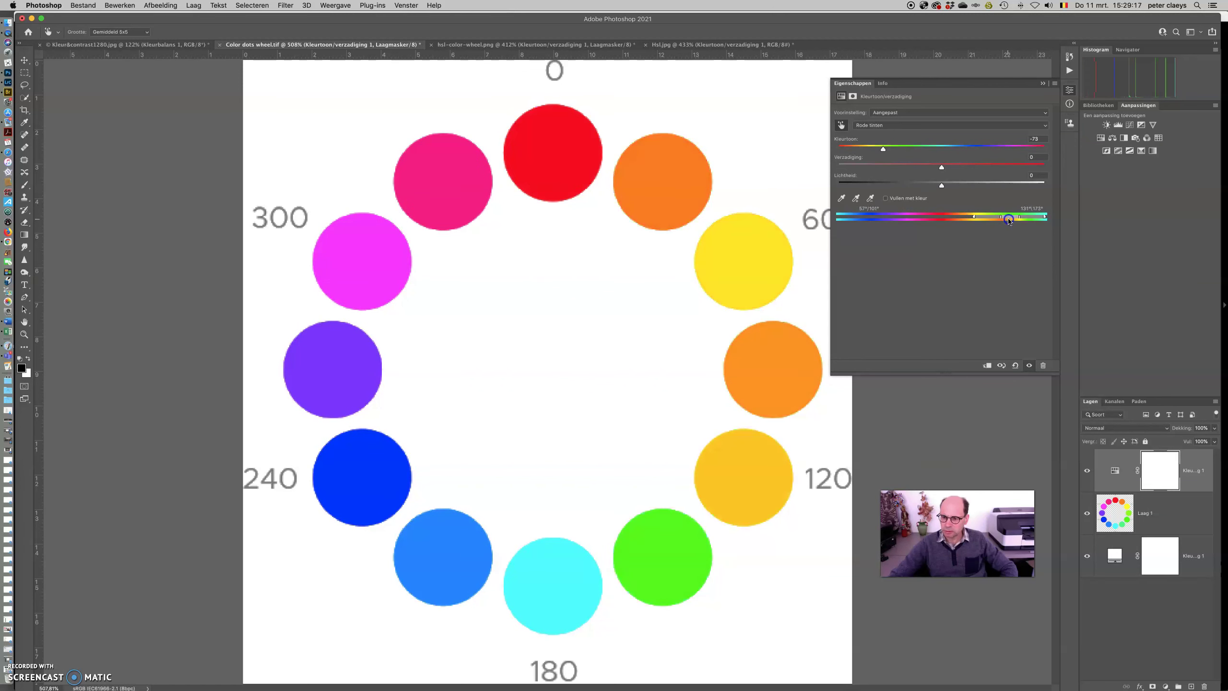
{"action": "left_click_drag", "start_coordinate": [1010, 211], "coordinate": [1011, 225]}
Toggle the adjustment's visibility to compare, then reset it to its defaults
{"action": "left_click", "coordinate": [1029, 365]}
{"action": "left_click", "coordinate": [1029, 366]}
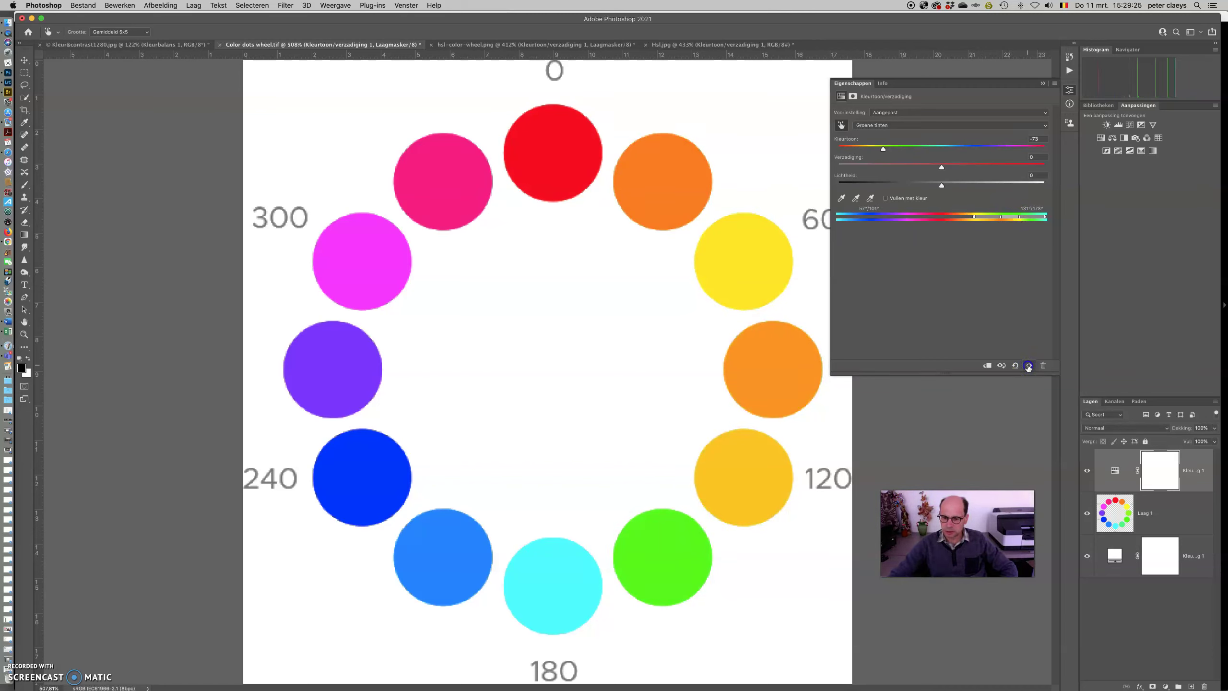
{"action": "left_click", "coordinate": [1029, 366]}
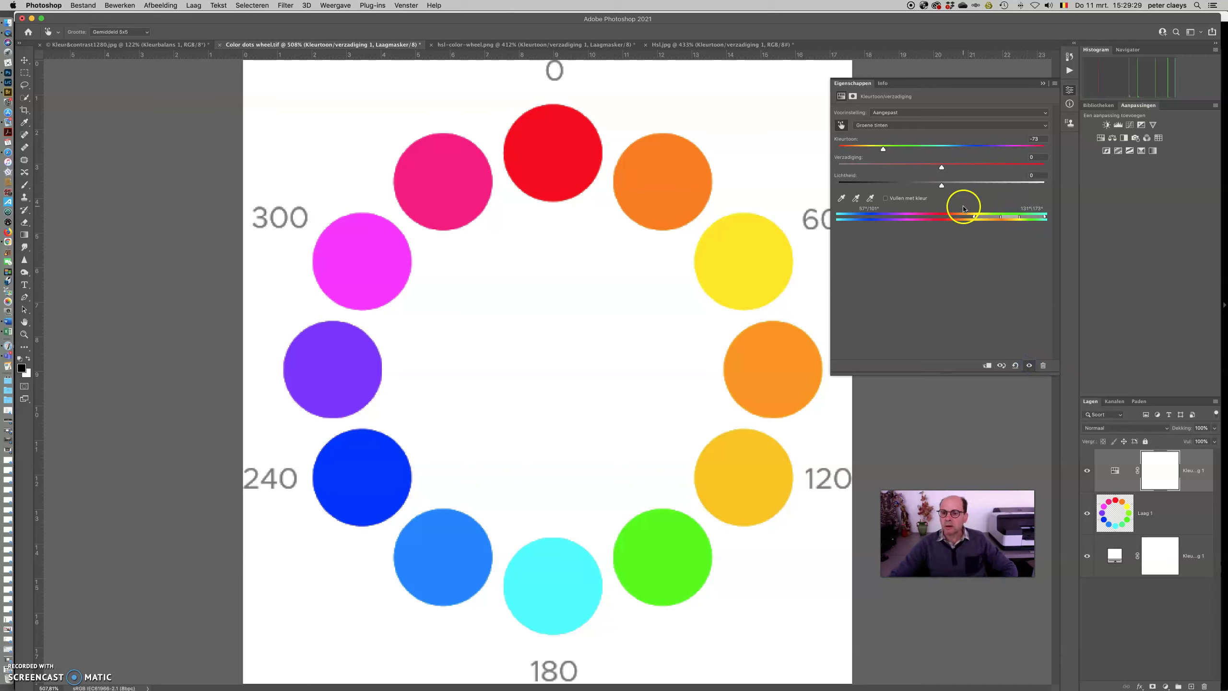
{"action": "left_click", "coordinate": [1015, 365]}
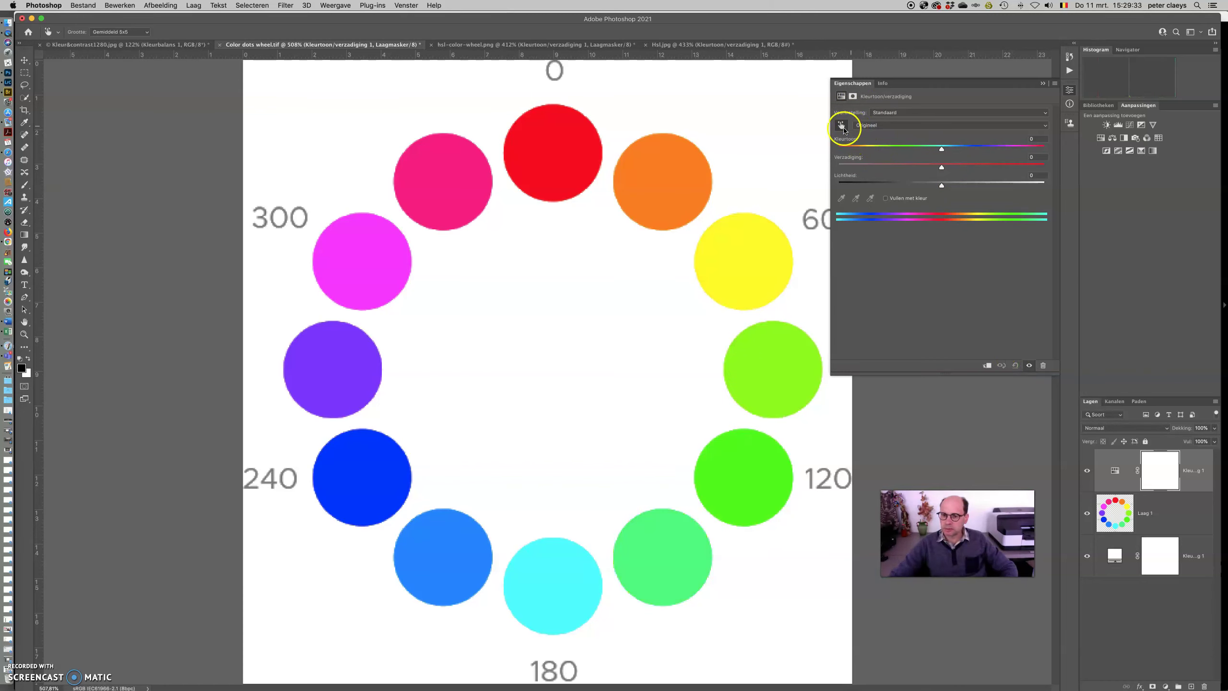
Pick the Cyans range, shift the cyan and blue dots' hue, then reset the adjustment again
{"action": "left_click", "coordinate": [991, 127]}
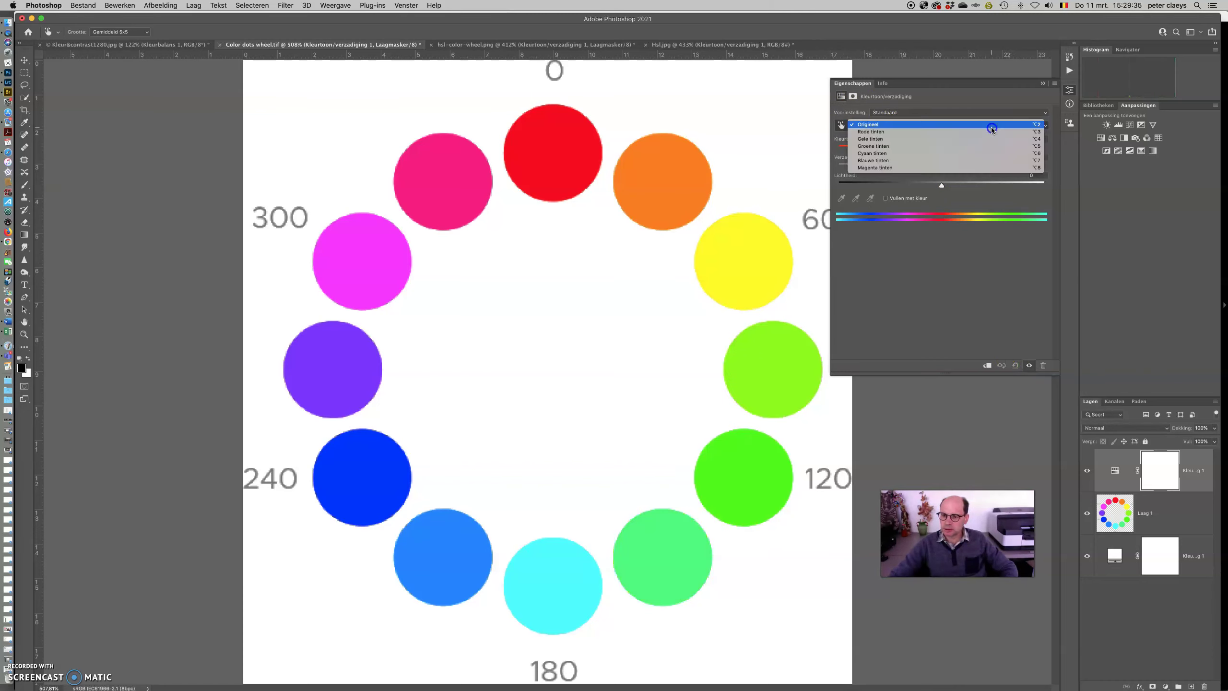
{"action": "left_click_drag", "start_coordinate": [953, 129], "coordinate": [878, 156]}
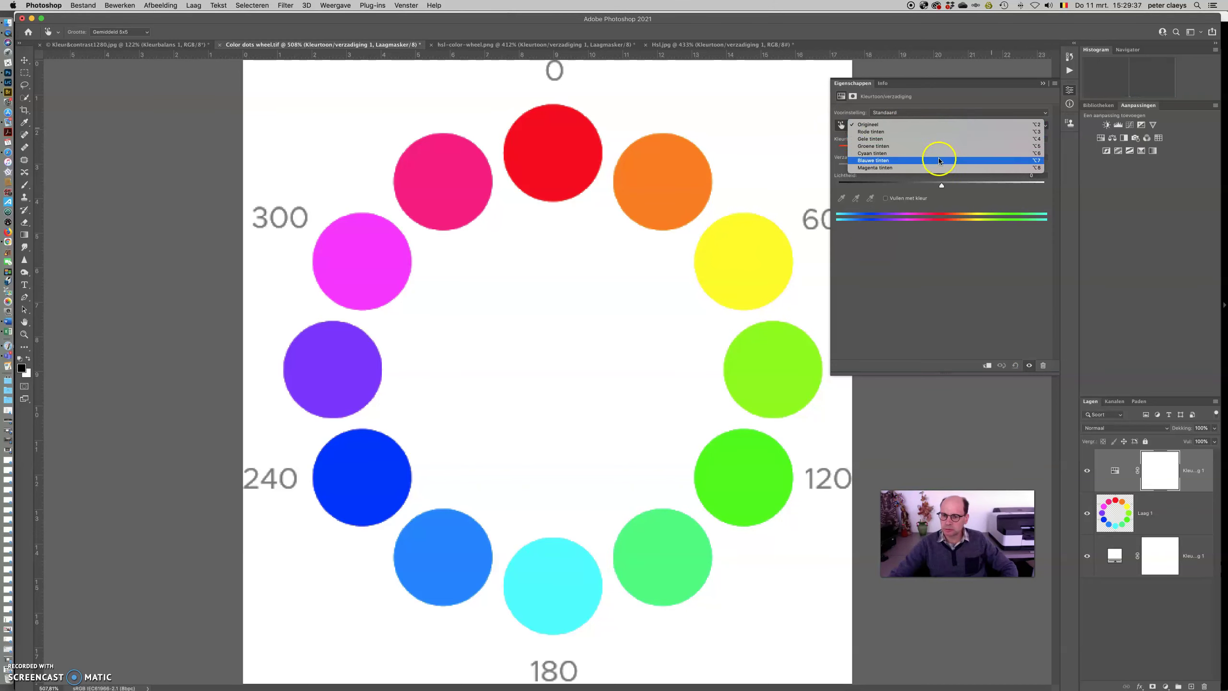
{"action": "left_click", "coordinate": [877, 154]}
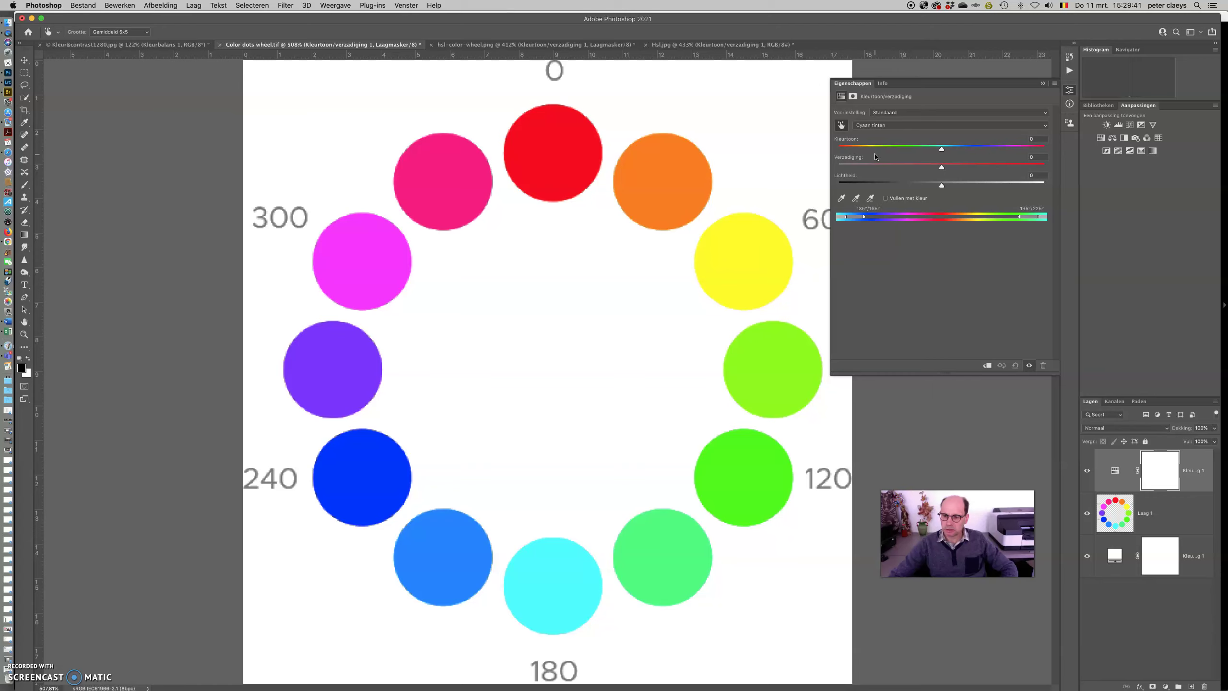
{"action": "left_click", "coordinate": [849, 216]}
{"action": "left_click", "coordinate": [1042, 218]}
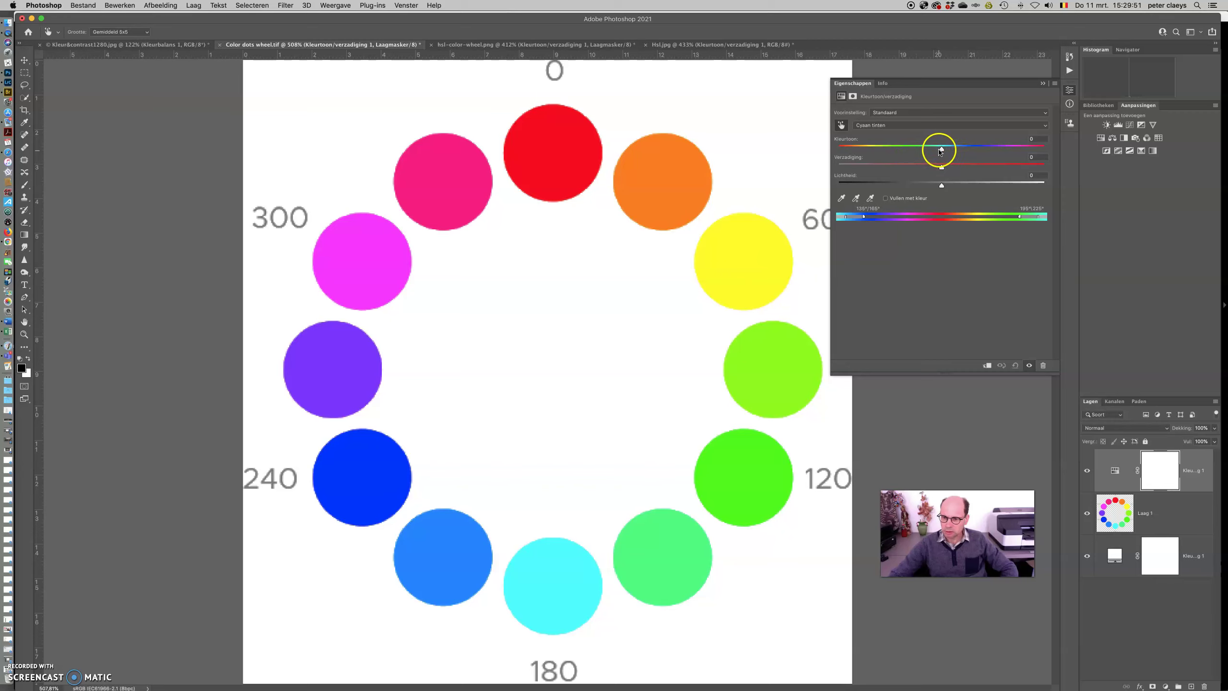
{"action": "mouse_move", "coordinate": [940, 148]}
{"action": "left_mouse_down"}
{"action": "mouse_move", "coordinate": [918, 149]}
{"action": "mouse_move", "coordinate": [1031, 156]}
{"action": "mouse_move", "coordinate": [966, 149]}
{"action": "left_mouse_up"}
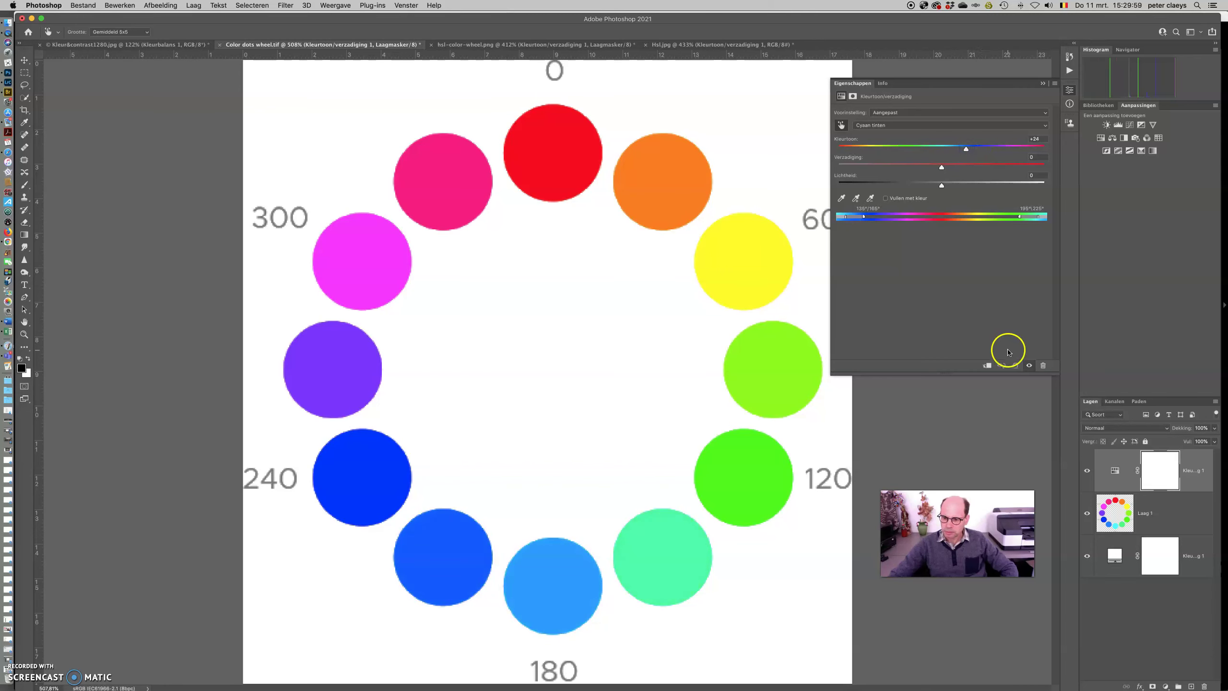
{"action": "left_click", "coordinate": [1014, 365]}
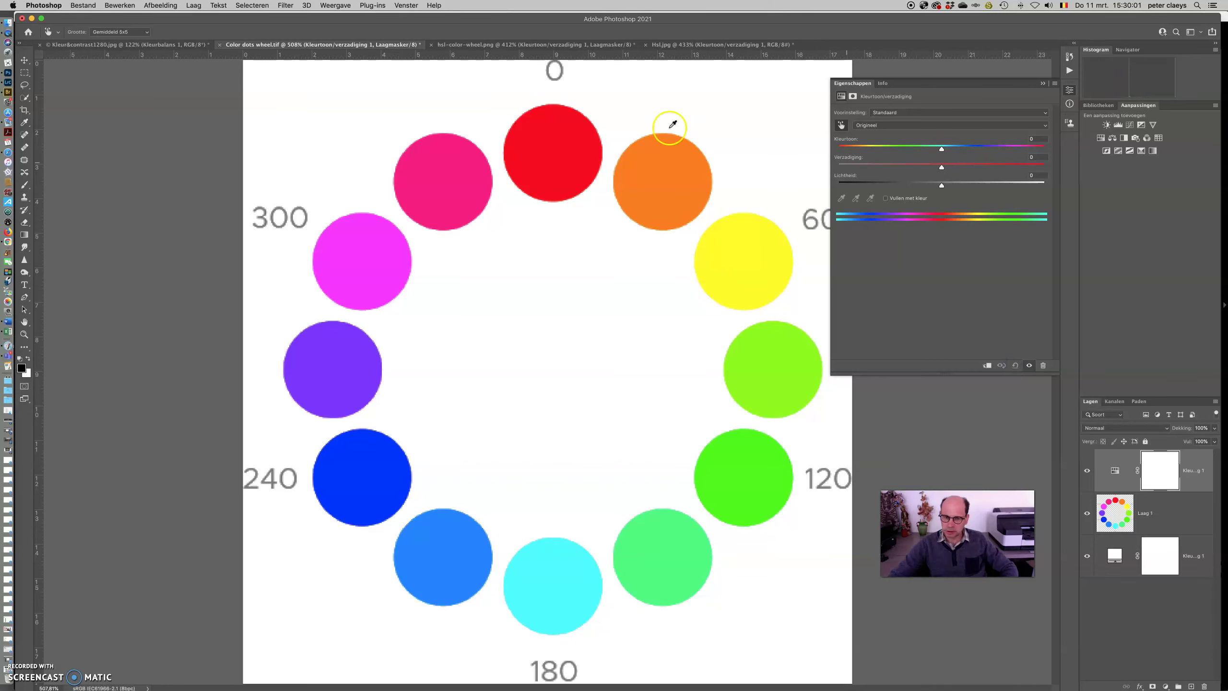
Close the adjustment settings and switch to the Kleur&contrast1280.jpg chive-flower photo
{"action": "left_click", "coordinate": [838, 83]}
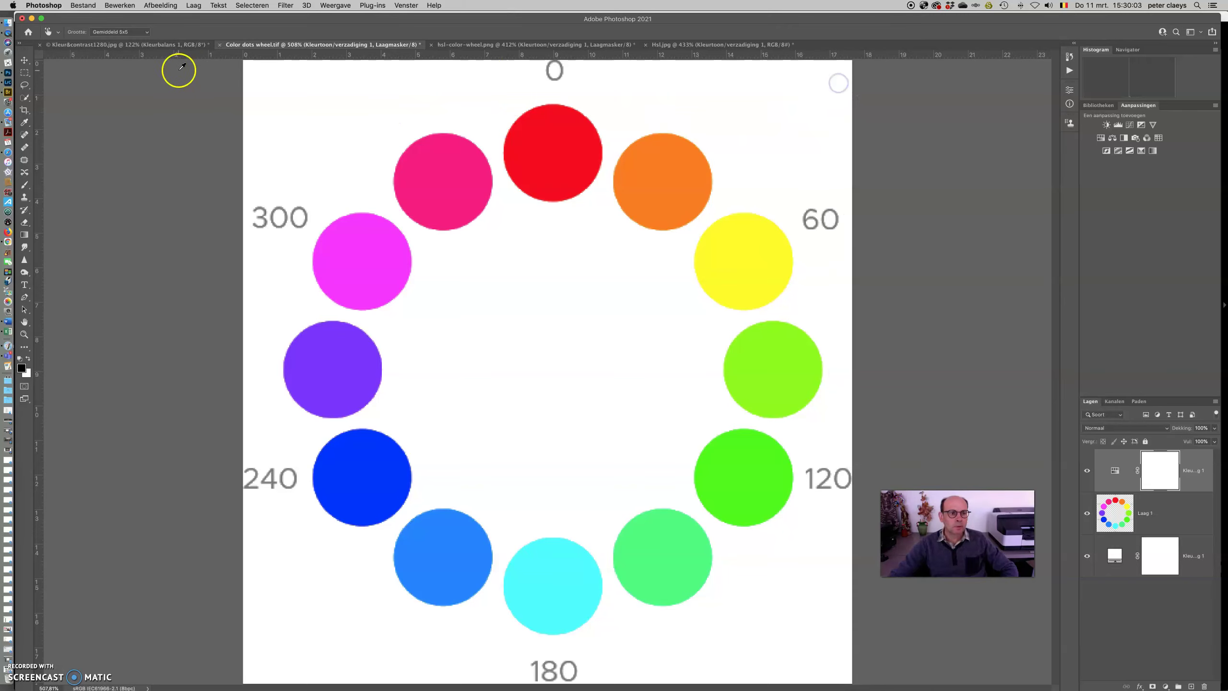
{"action": "left_click", "coordinate": [261, 45]}
{"action": "left_click", "coordinate": [179, 45]}
{"action": "left_click", "coordinate": [763, 509]}
{"action": "left_click", "coordinate": [1114, 464]}
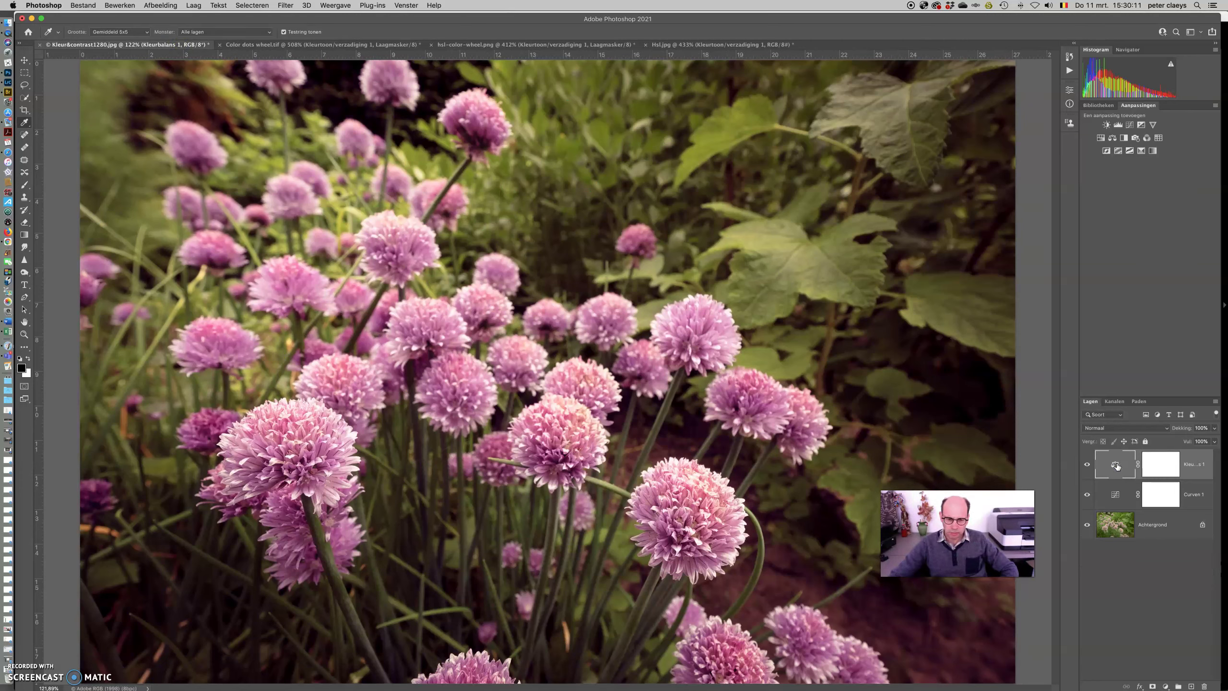
Compare the Kleurbalans layer off and on, then add a new Hue/Saturation adjustment layer
{"action": "left_click", "coordinate": [1087, 463]}
{"action": "left_click", "coordinate": [1087, 464]}
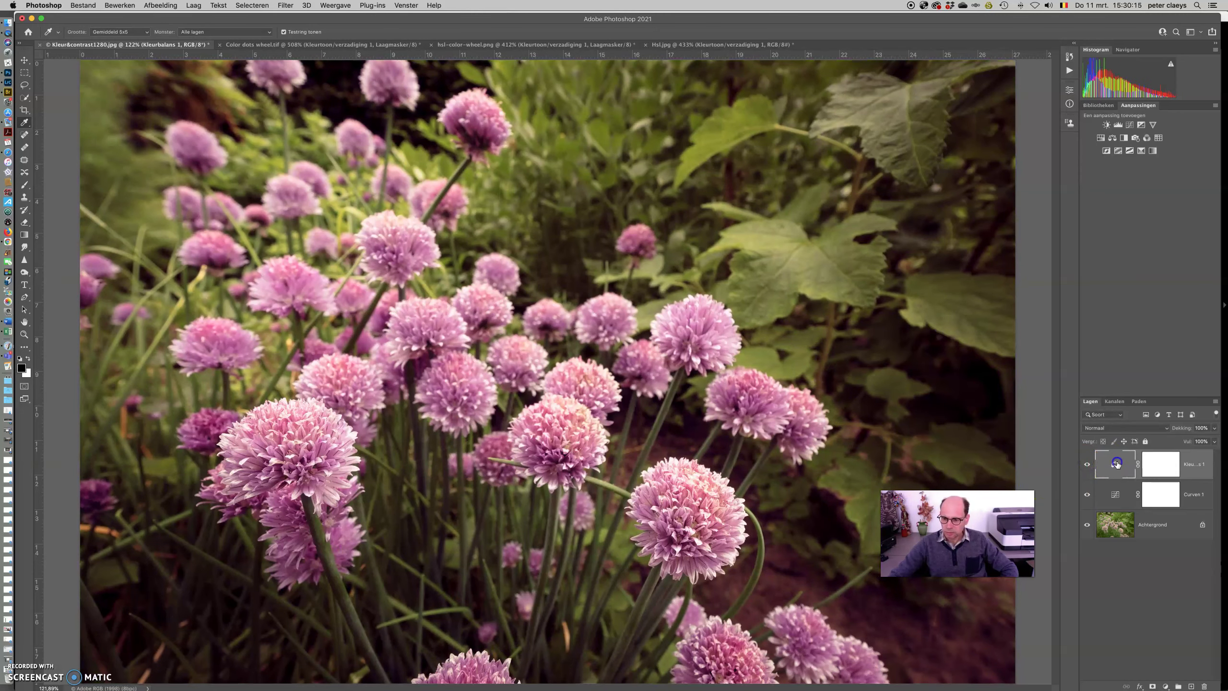
{"action": "left_click", "coordinate": [1101, 139]}
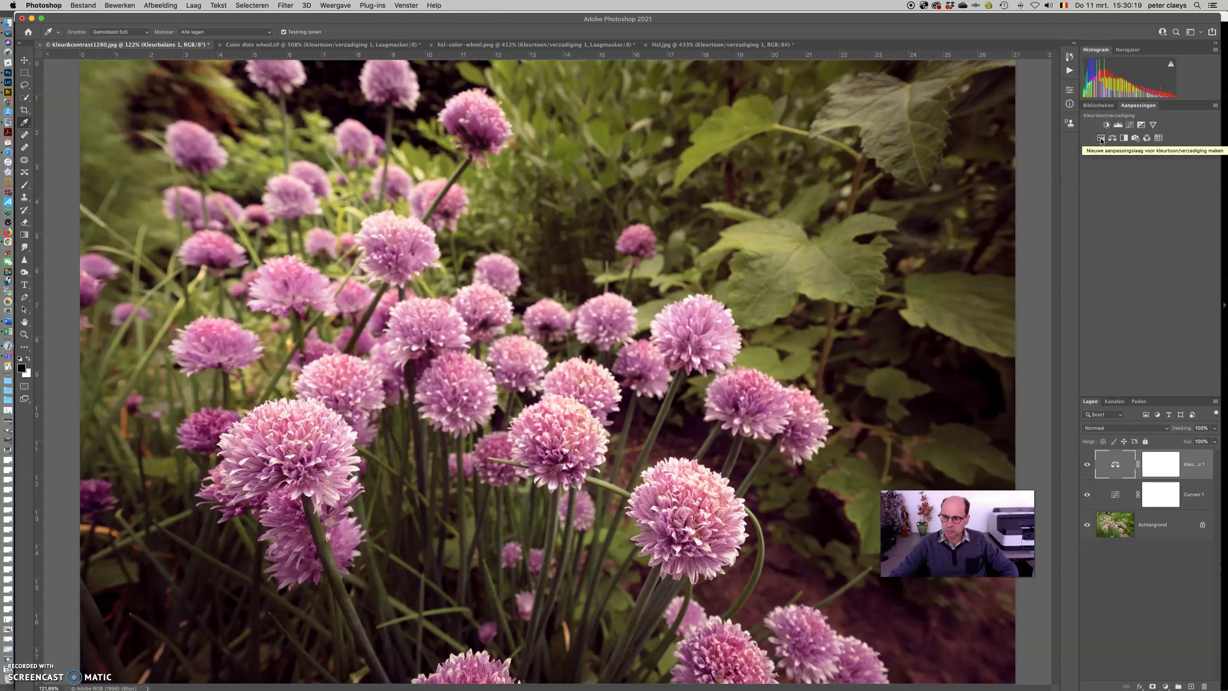
{"action": "left_click", "coordinate": [1101, 139]}
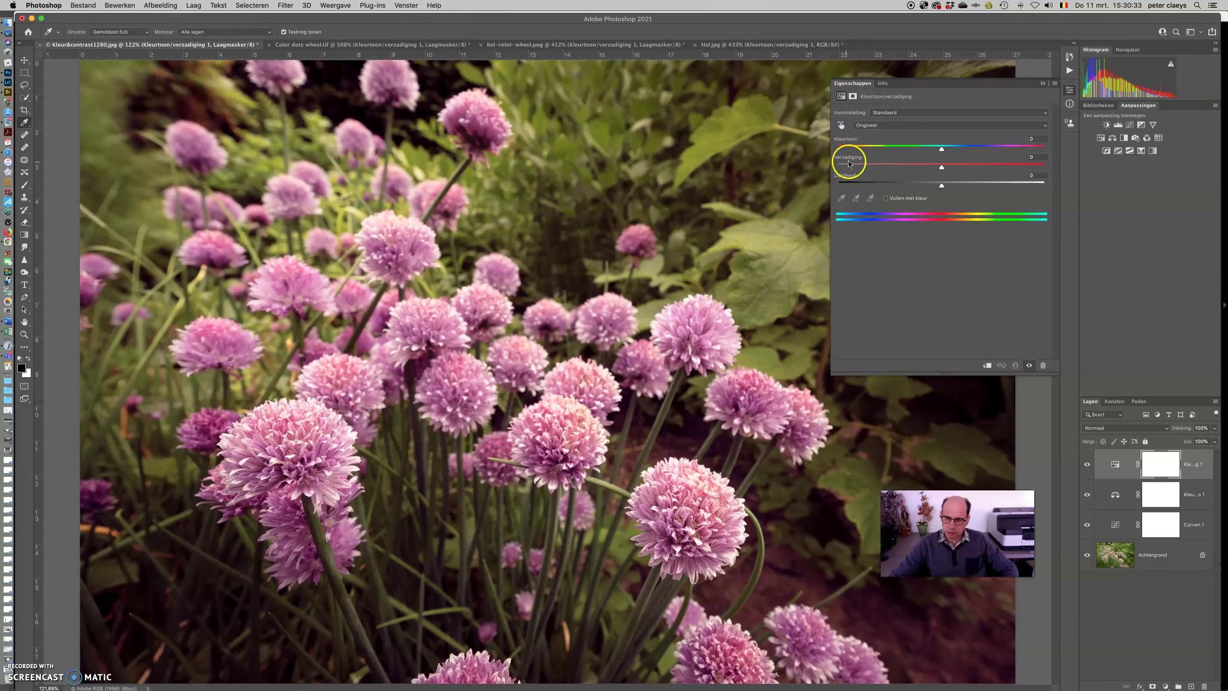
Demonstrate Saturation at +100 and back to 0, then set the photo's overall Saturation to +24
{"action": "left_click_drag", "start_coordinate": [940, 168], "coordinate": [1070, 169]}
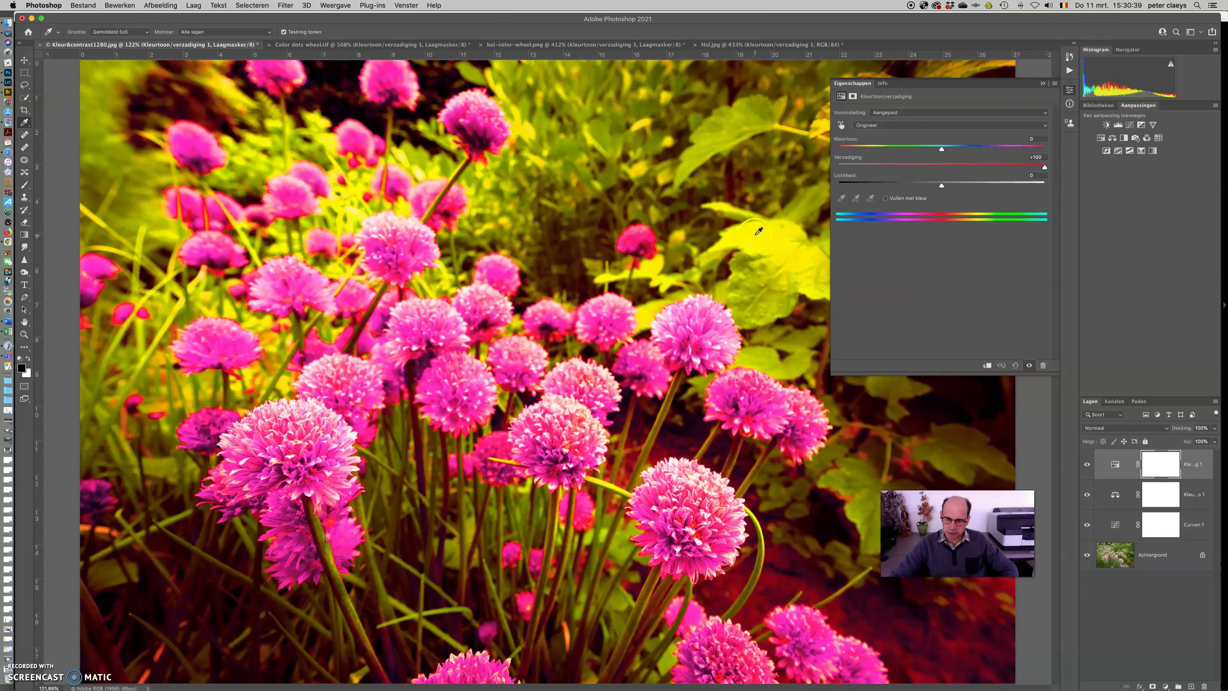
{"action": "left_click", "coordinate": [693, 325]}
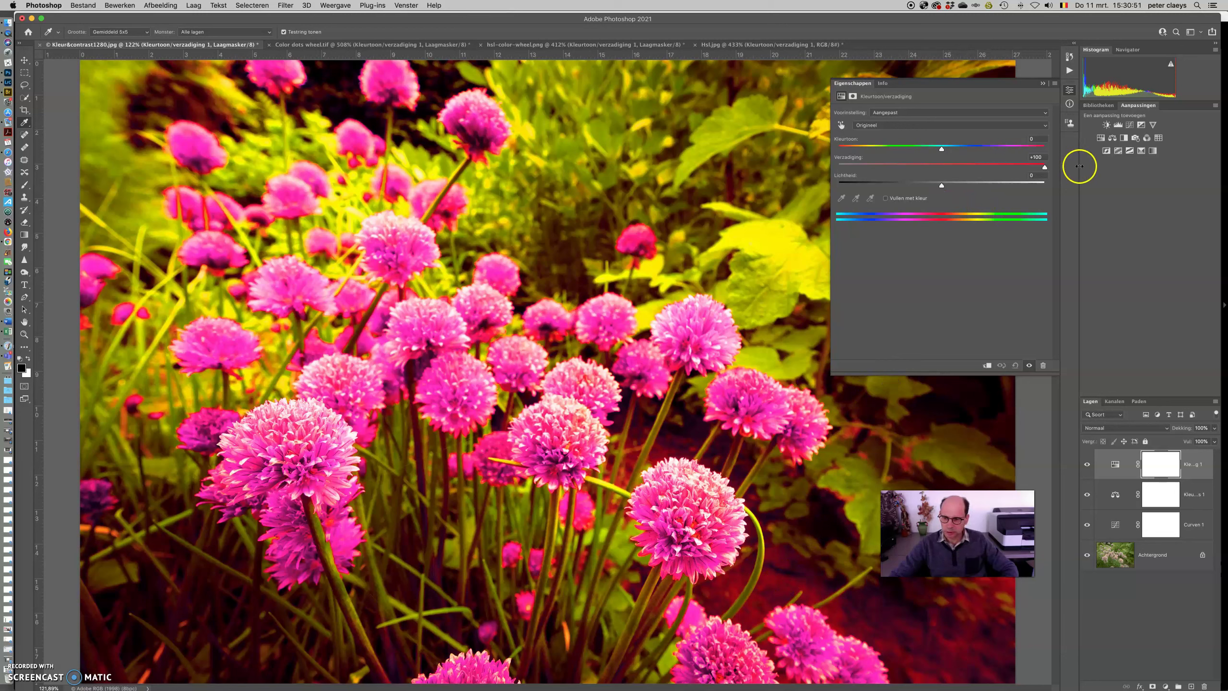
{"action": "left_click_drag", "start_coordinate": [837, 162], "coordinate": [845, 160]}
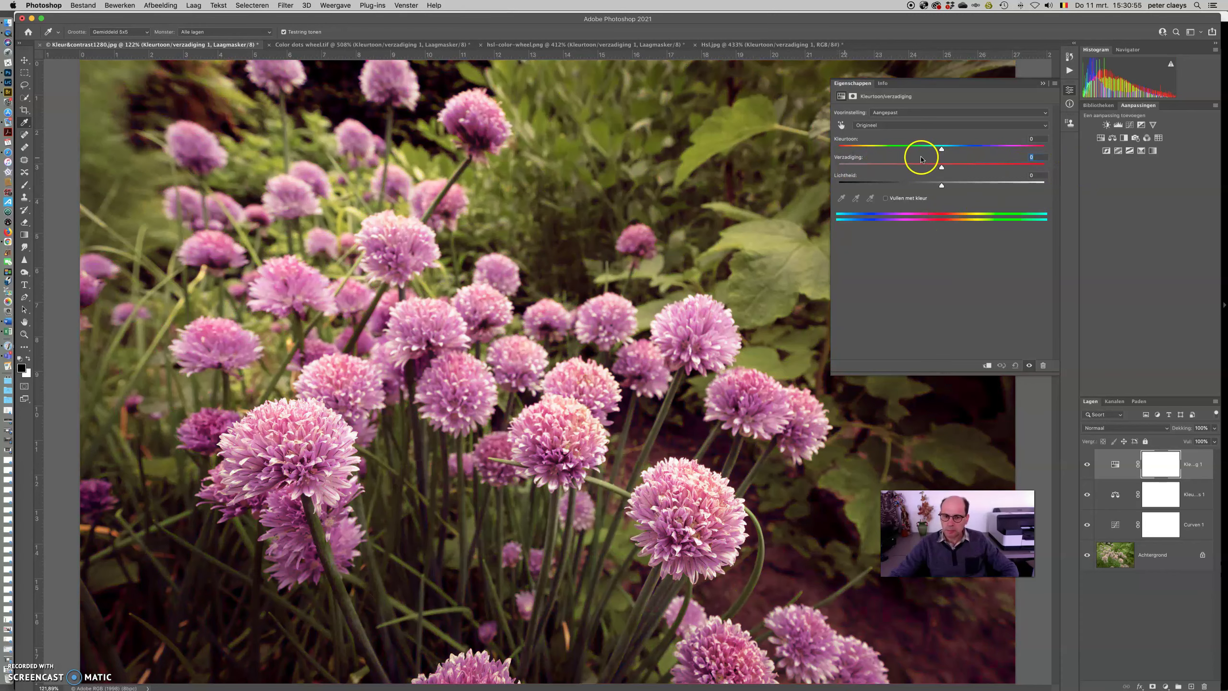
{"action": "left_click_drag", "start_coordinate": [940, 167], "coordinate": [969, 168]}
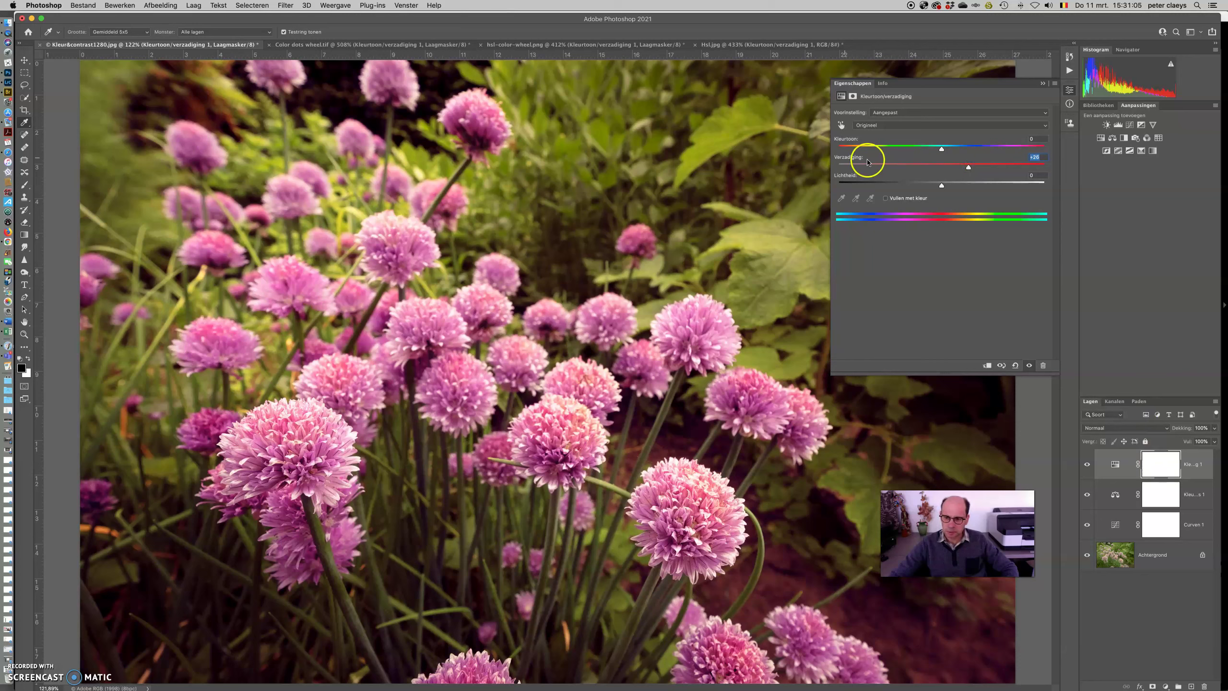
{"action": "left_click_drag", "start_coordinate": [968, 167], "coordinate": [966, 168]}
{"action": "left_click", "coordinate": [842, 125]}
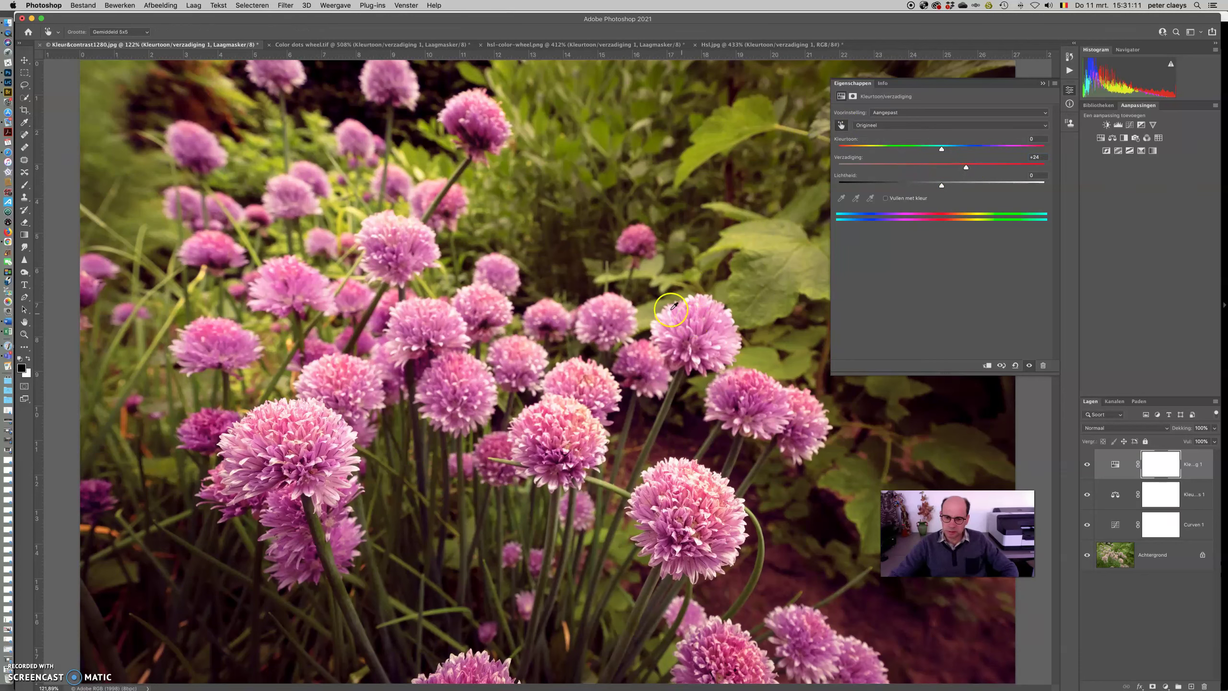
Pick the flowers' Magentas range, nudge its hue, widen it to 353° and raise saturation slightly
{"action": "left_click", "coordinate": [685, 319]}
{"action": "mouse_move", "coordinate": [941, 151]}
{"action": "left_mouse_down"}
{"action": "mouse_move", "coordinate": [927, 150]}
{"action": "mouse_move", "coordinate": [961, 151]}
{"action": "left_mouse_up"}
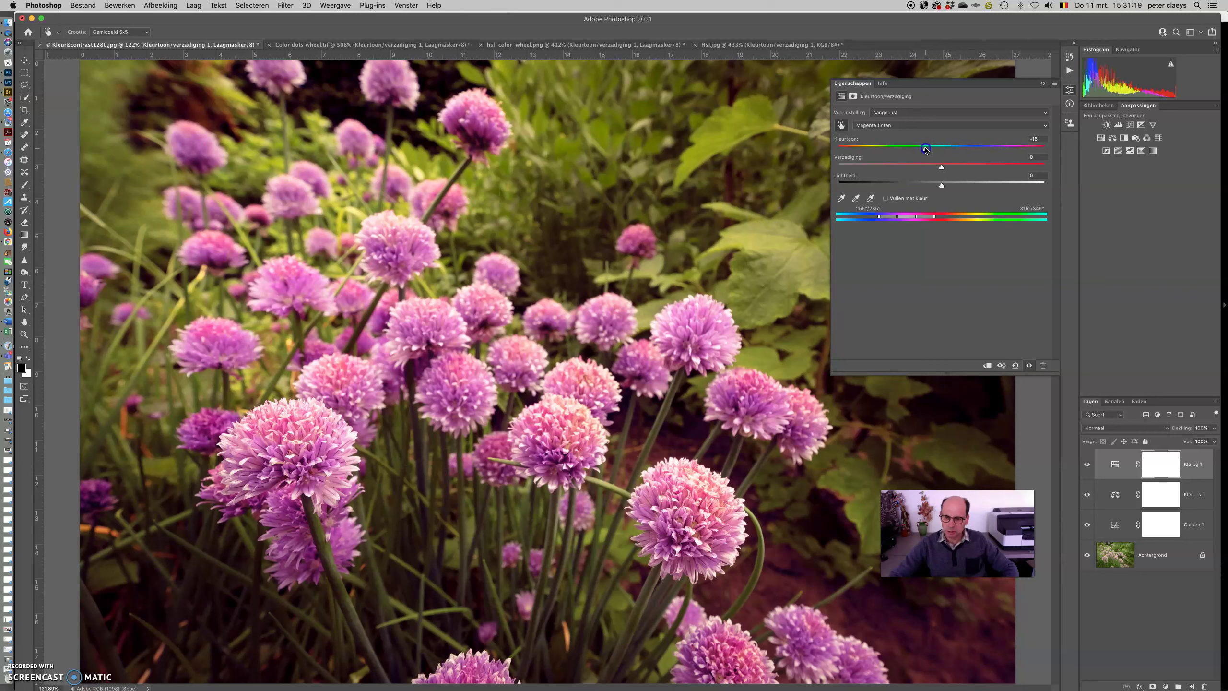
{"action": "left_click_drag", "start_coordinate": [934, 216], "coordinate": [874, 218]}
{"action": "left_click_drag", "start_coordinate": [941, 169], "coordinate": [947, 167]}
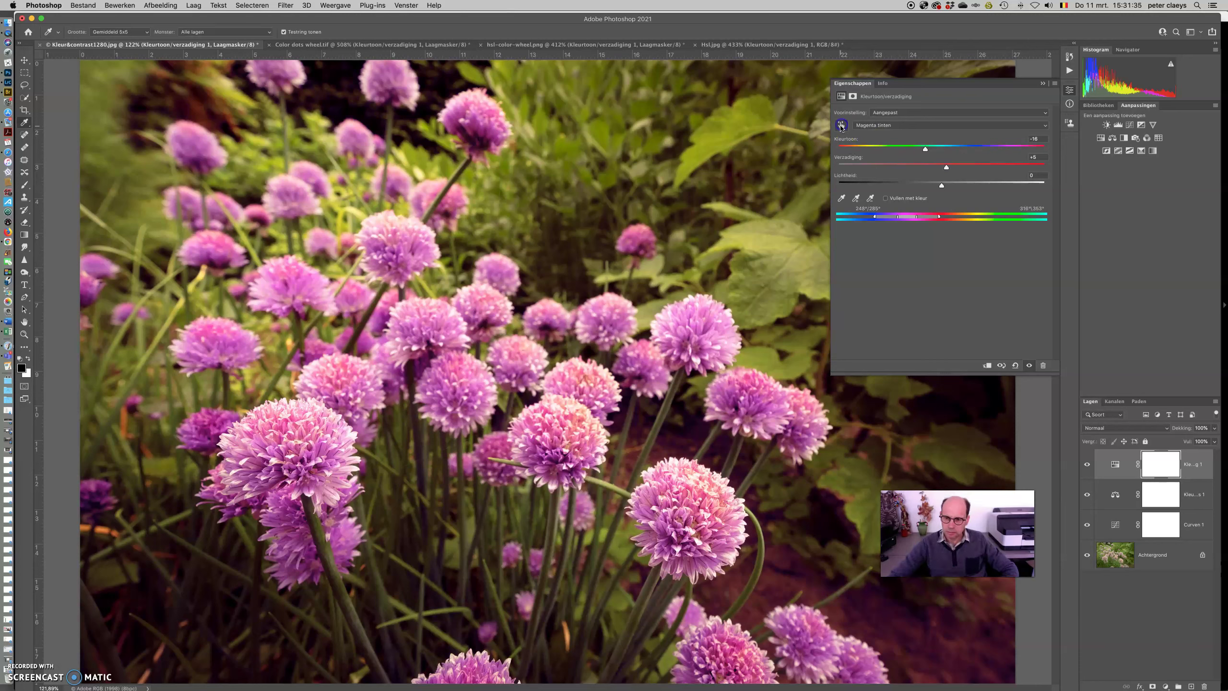
Pick the foliage's Yellows range and mildly desaturate it to -16
{"action": "left_click", "coordinate": [770, 245]}
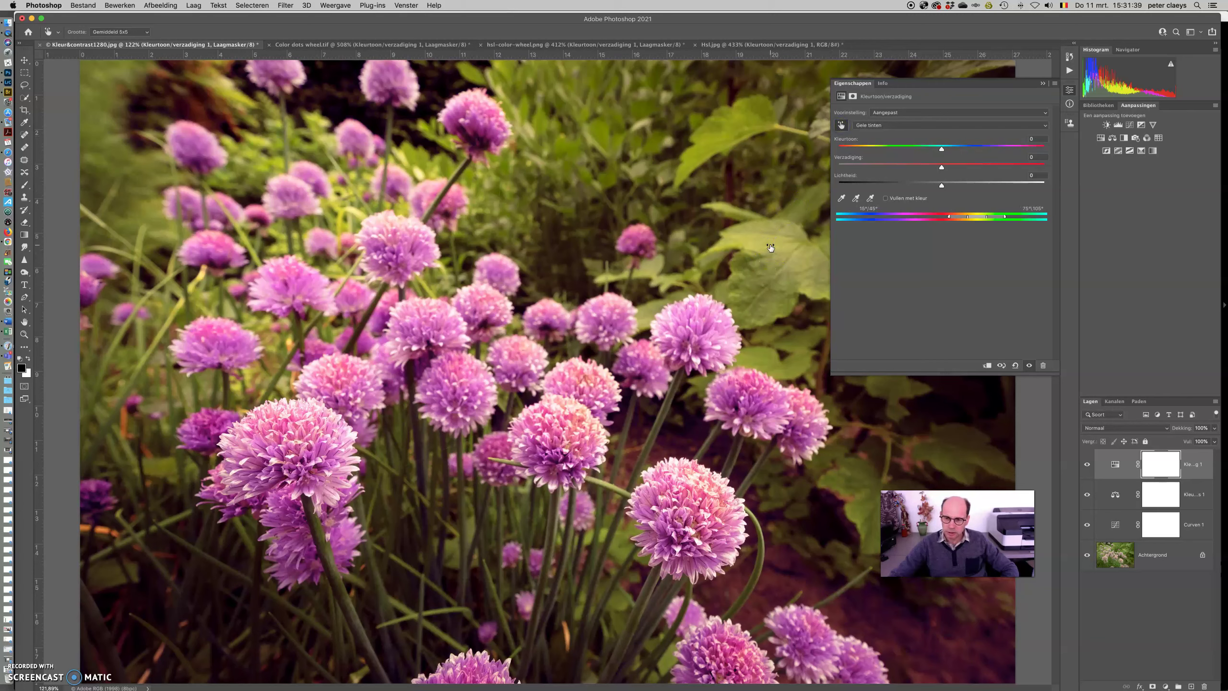
{"action": "left_click_drag", "start_coordinate": [941, 167], "coordinate": [857, 166]}
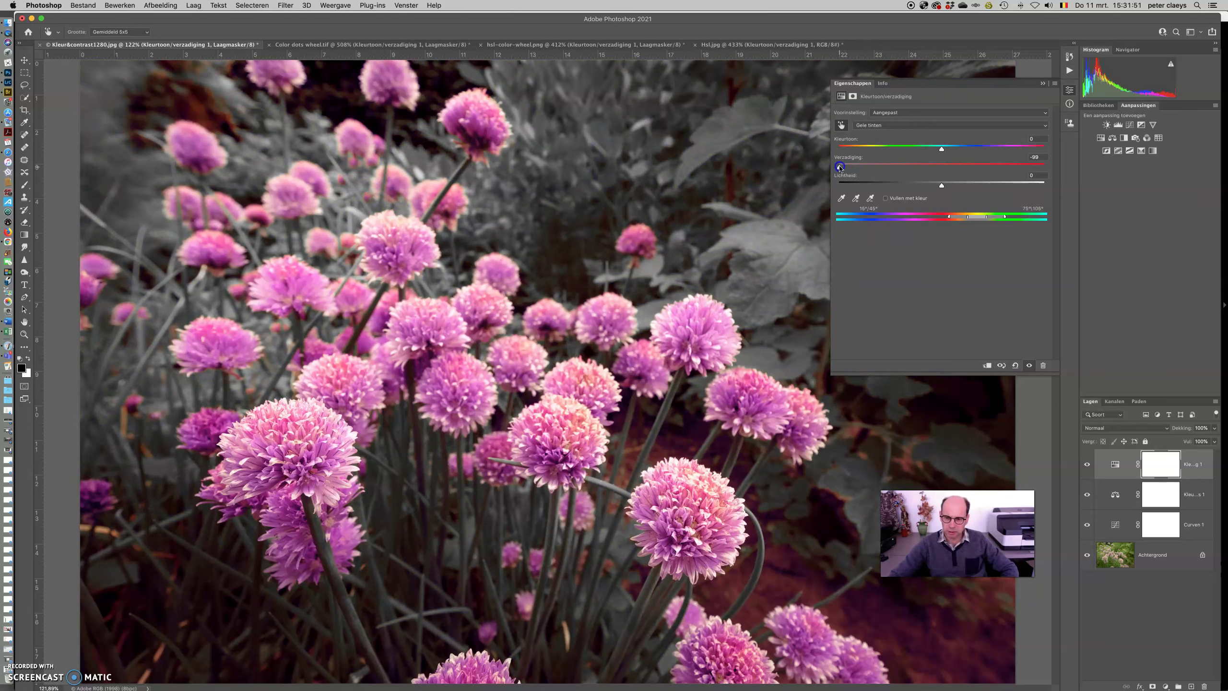
{"action": "left_click_drag", "start_coordinate": [870, 167], "coordinate": [925, 167]}
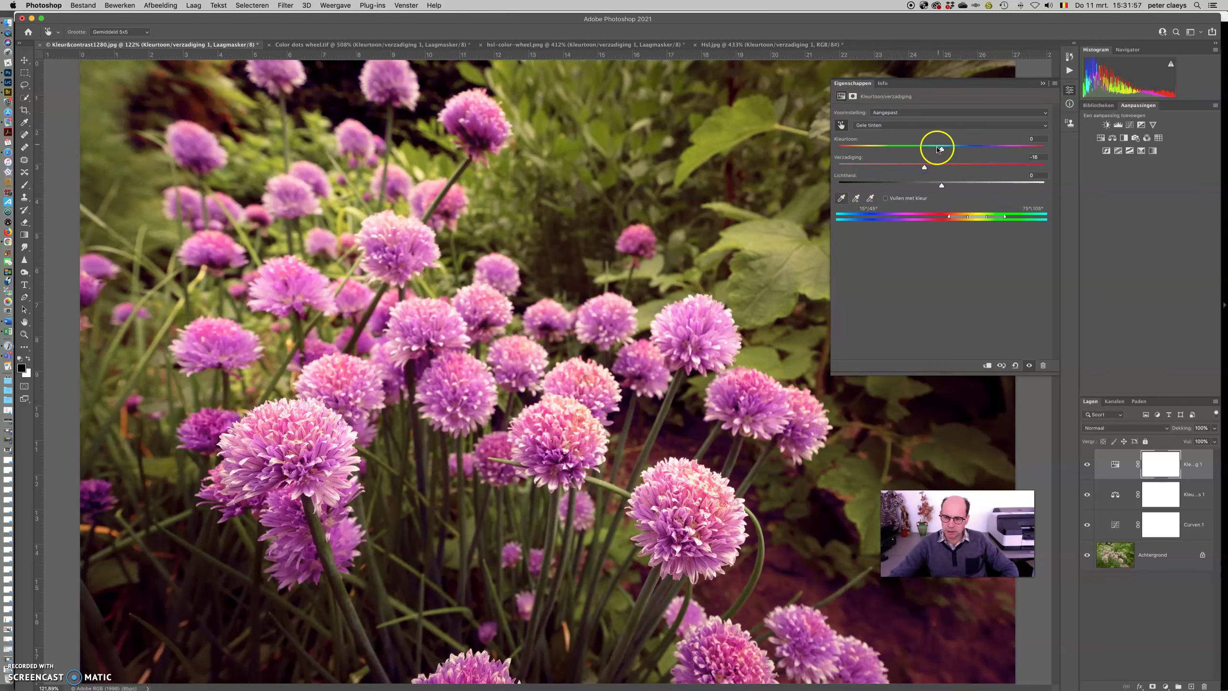
Review the Master (Origineel) and Reds (Rode tinten) range settings
{"action": "left_click", "coordinate": [885, 127]}
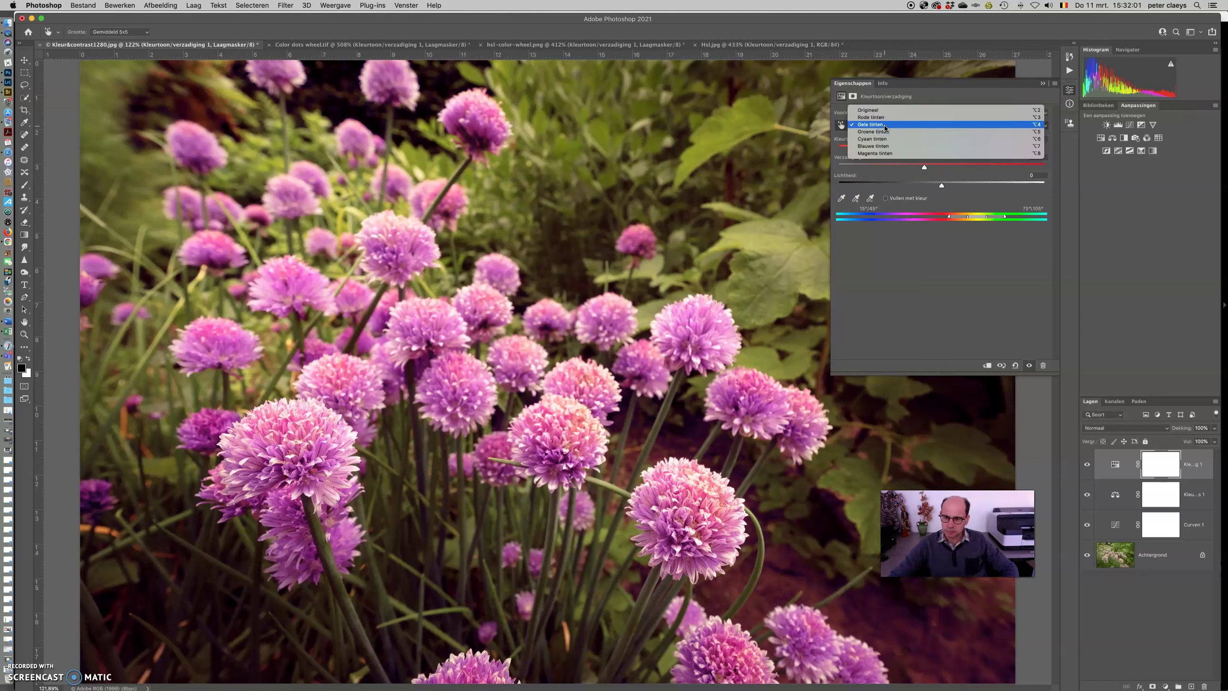
{"action": "left_click", "coordinate": [886, 114]}
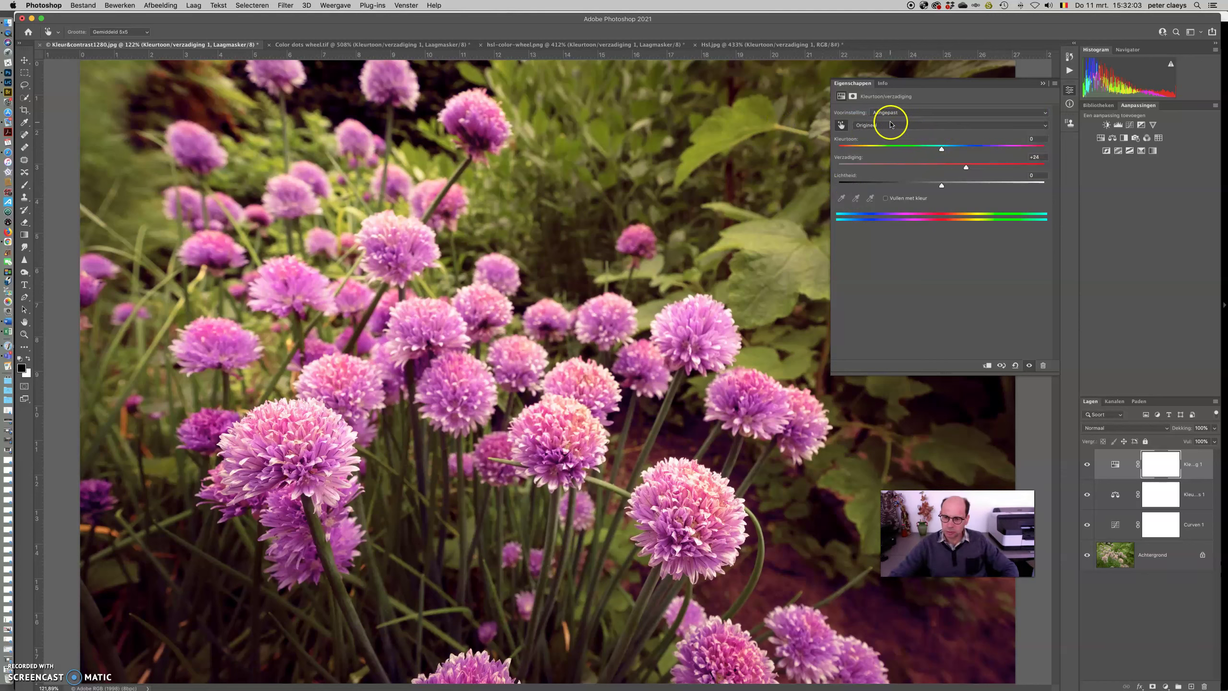
{"action": "left_click", "coordinate": [889, 125]}
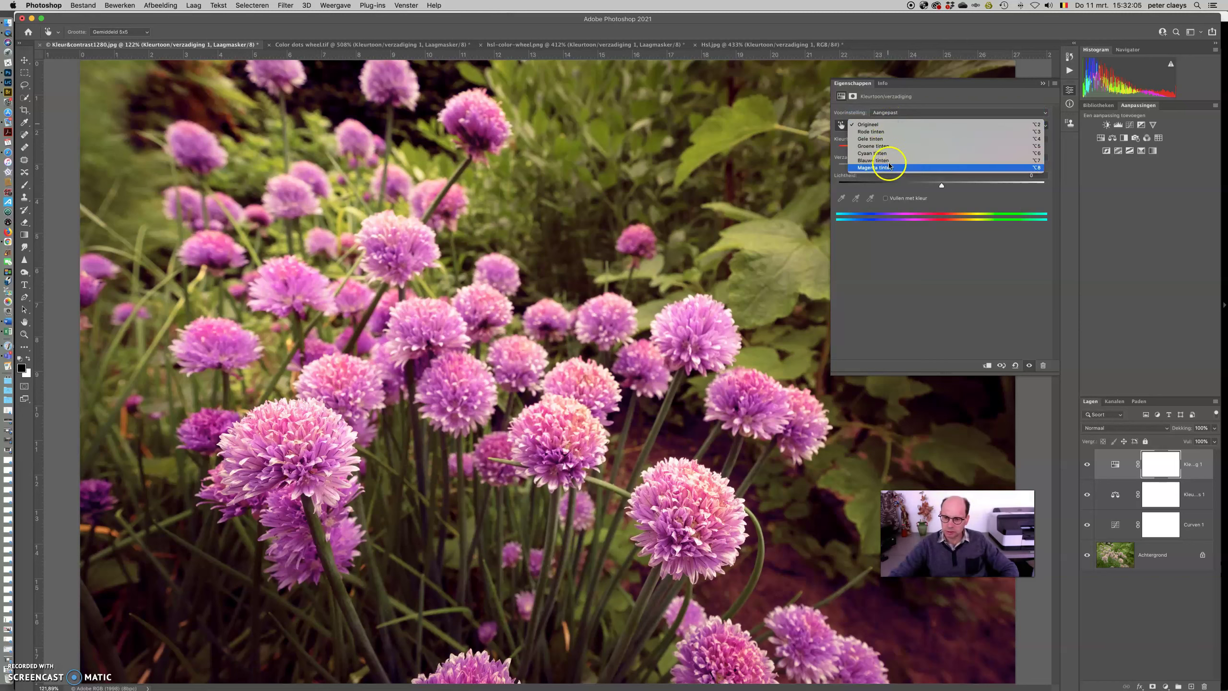
{"action": "left_click", "coordinate": [887, 133]}
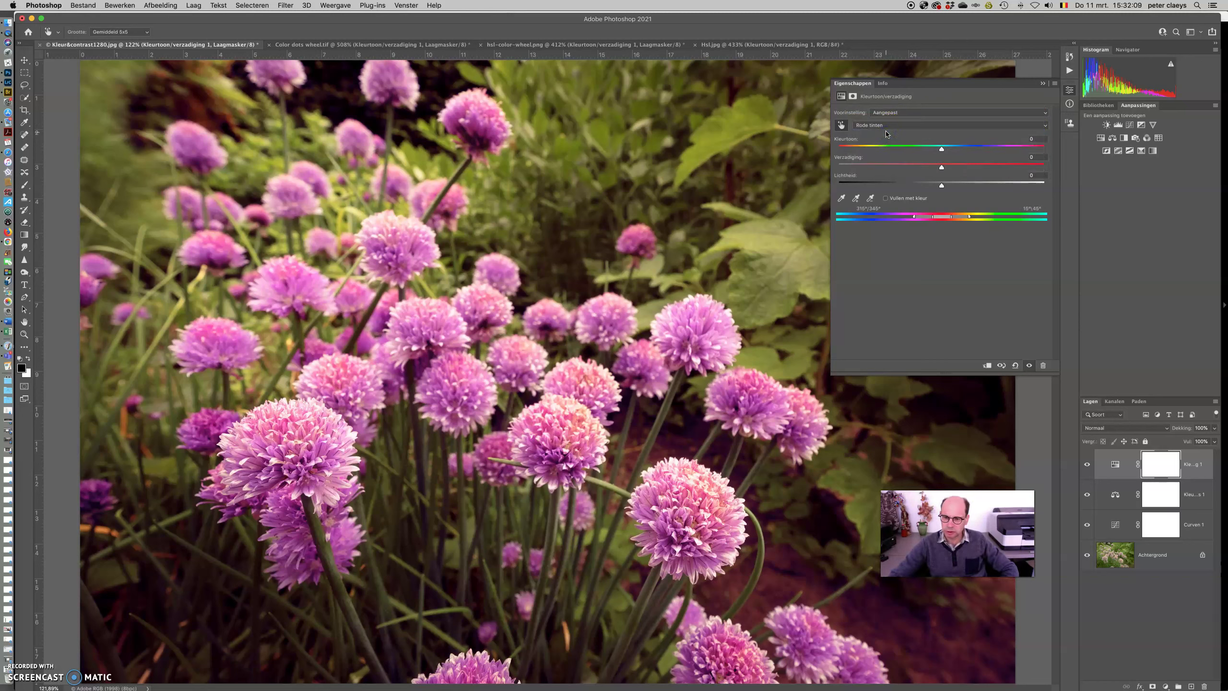
{"action": "left_click", "coordinate": [942, 167]}
Review the Yellows and Greens ranges, ending on Magentas with saturation +5
{"action": "left_click", "coordinate": [877, 125]}
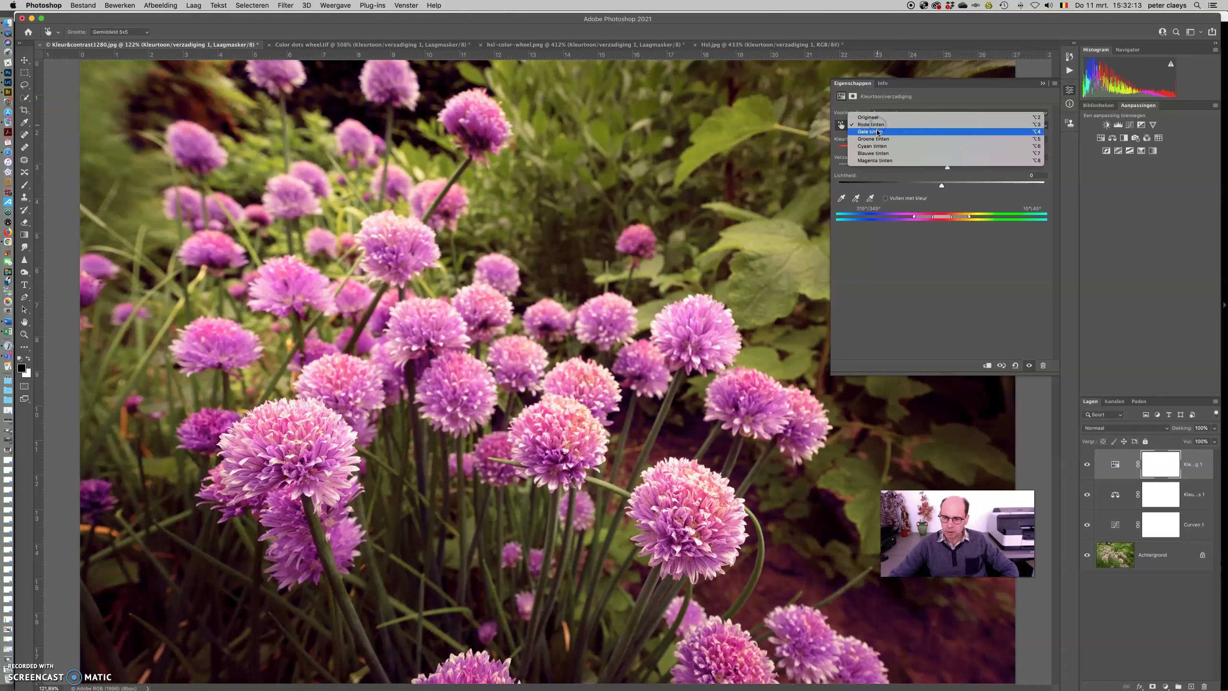
{"action": "left_click", "coordinate": [877, 132]}
{"action": "left_click_drag", "start_coordinate": [942, 165], "coordinate": [925, 167]}
{"action": "left_click", "coordinate": [889, 125]}
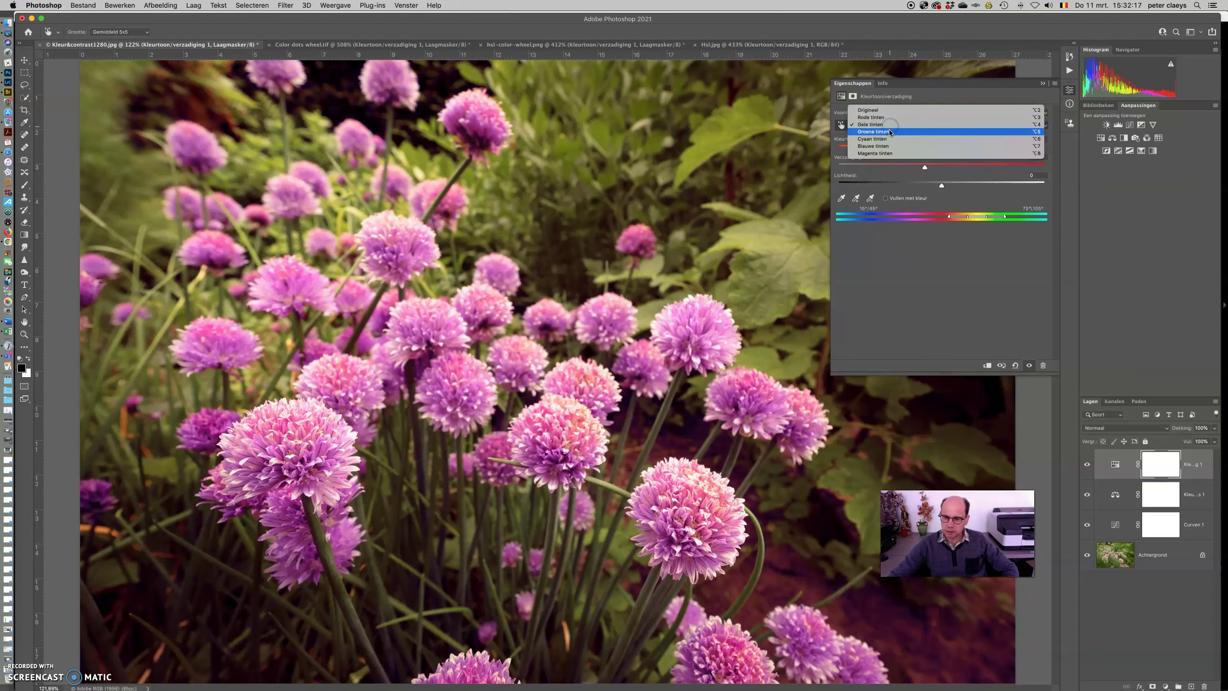
{"action": "left_click", "coordinate": [887, 134]}
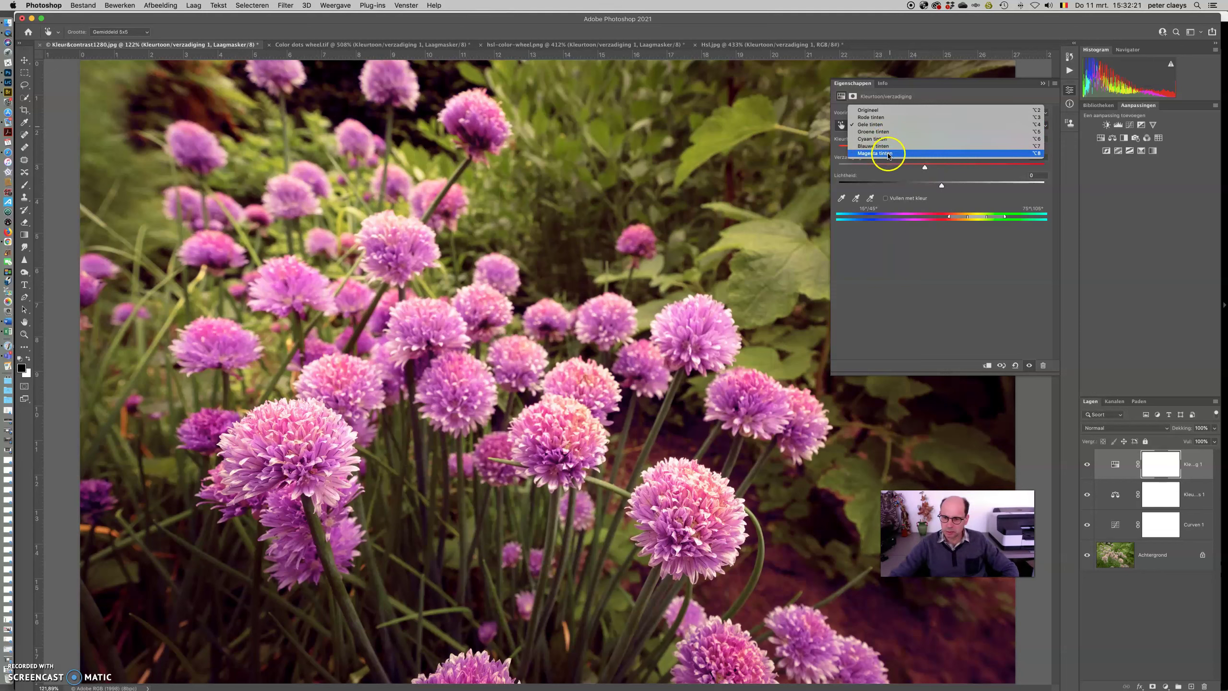
{"action": "left_click", "coordinate": [888, 153]}
{"action": "left_click_drag", "start_coordinate": [887, 155], "coordinate": [923, 149]}
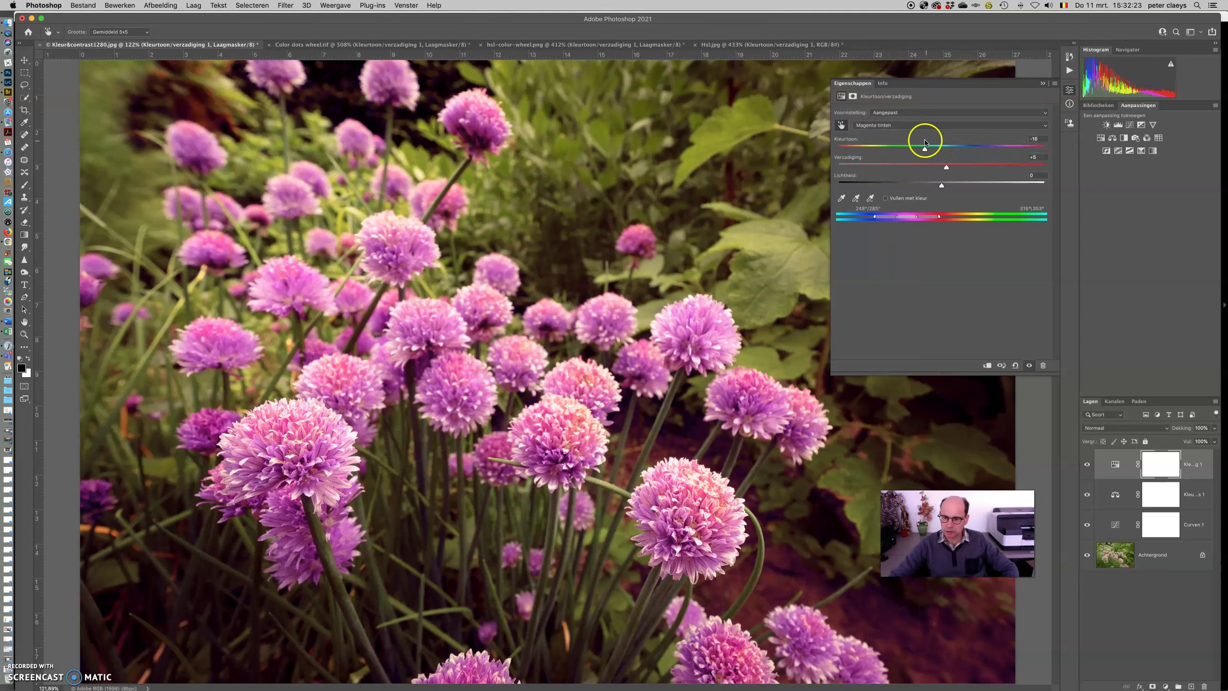
{"action": "left_click", "coordinate": [686, 319]}
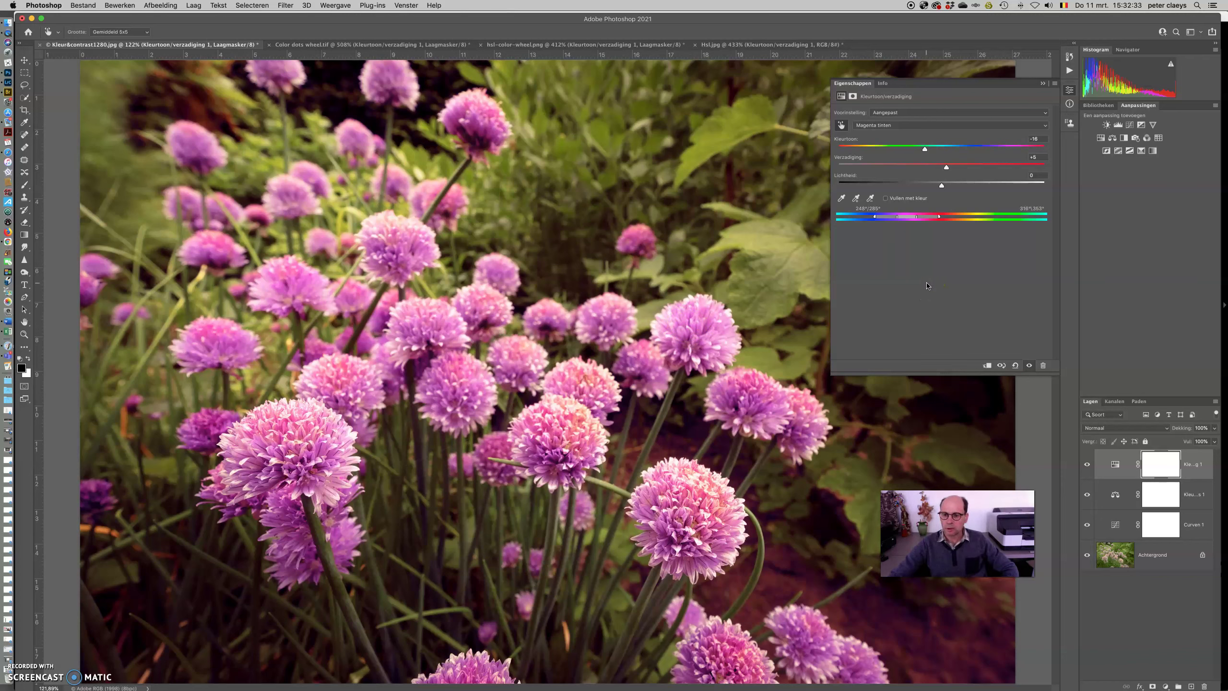
Collapse the Hue/Saturation Properties panel to view the finished chive photo
{"action": "left_click", "coordinate": [926, 283]}
{"action": "left_click", "coordinate": [876, 124]}
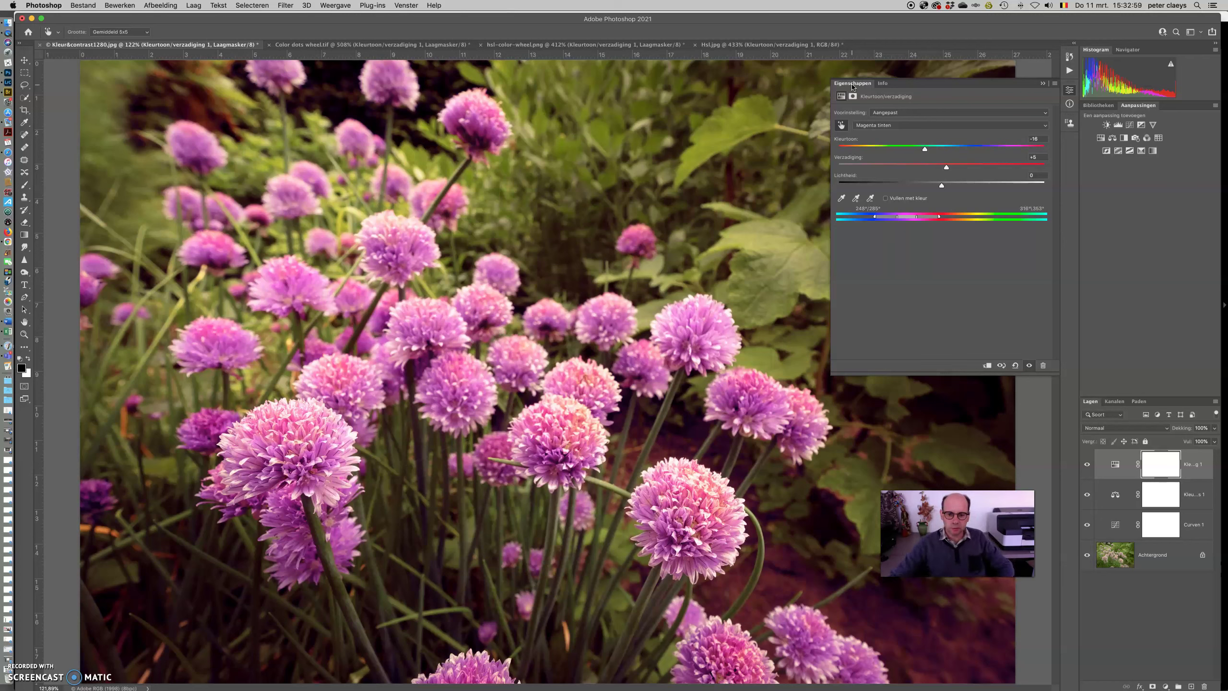
{"action": "left_click", "coordinate": [852, 86]}
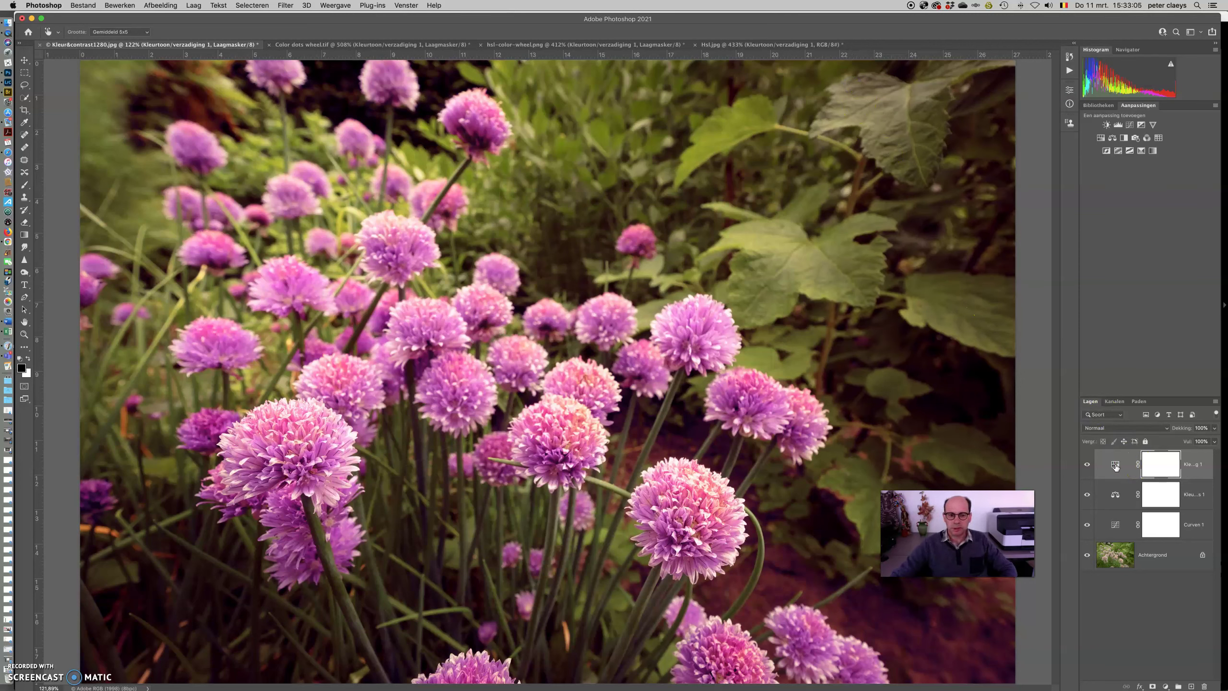
{"action": "left_click", "coordinate": [1102, 460]}
{"action": "left_click", "coordinate": [468, 446]}
{"action": "left_click", "coordinate": [256, 509]}
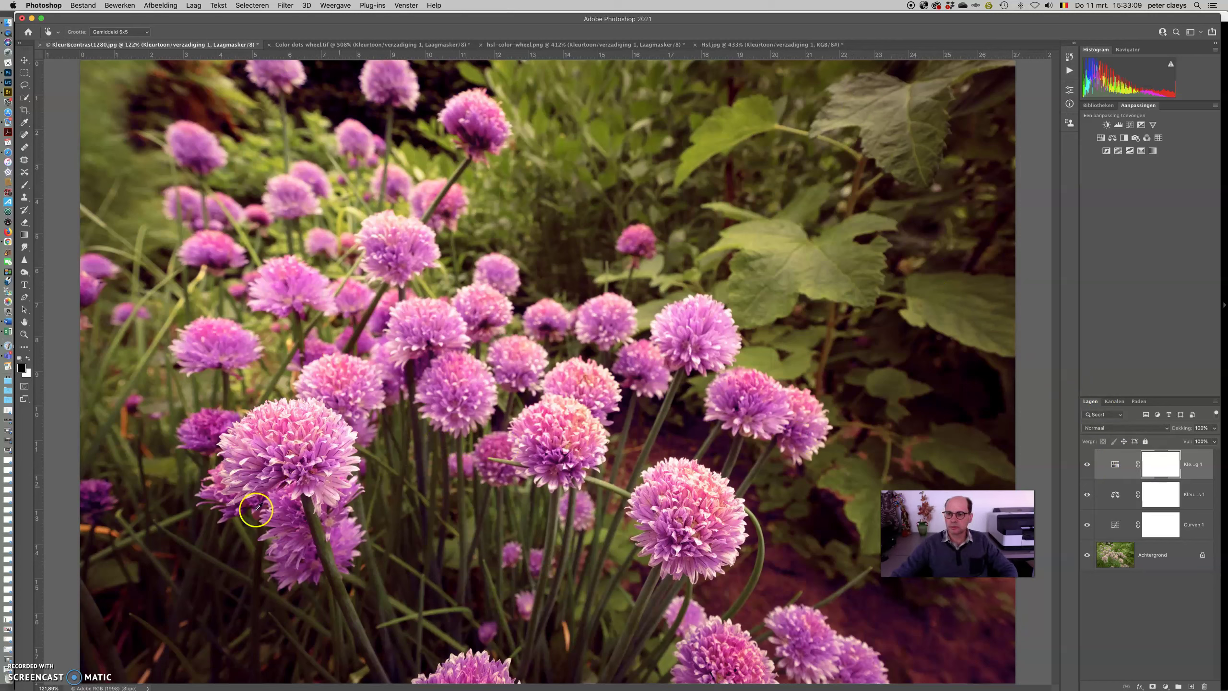